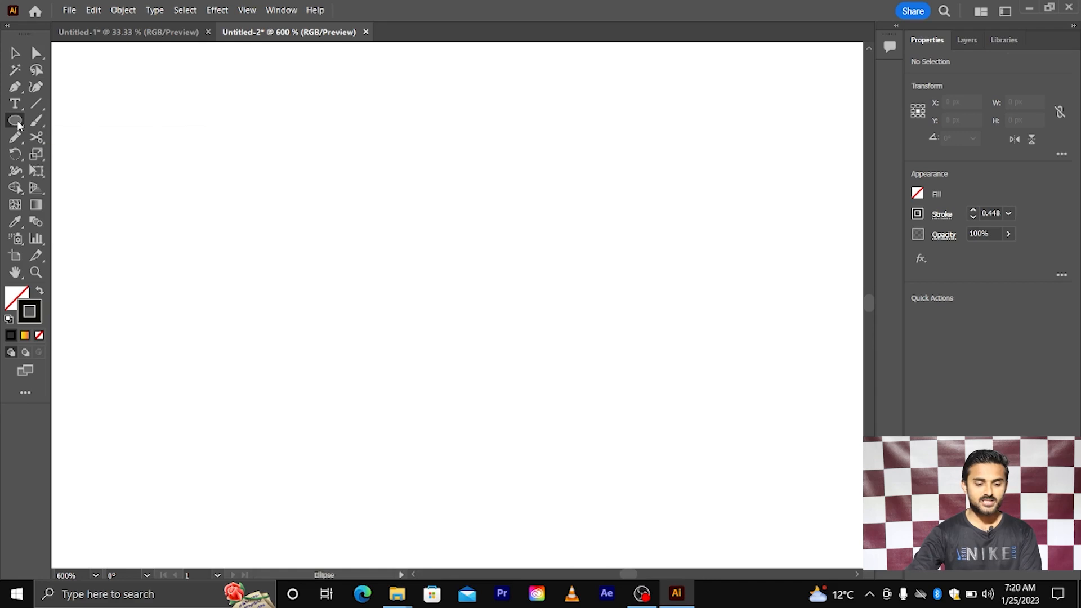
# Draw a circle about 16.3 px in diameter near the middle of the empty canvas
pyautogui.moveTo(420, 231); pyautogui.dragTo(466, 287)
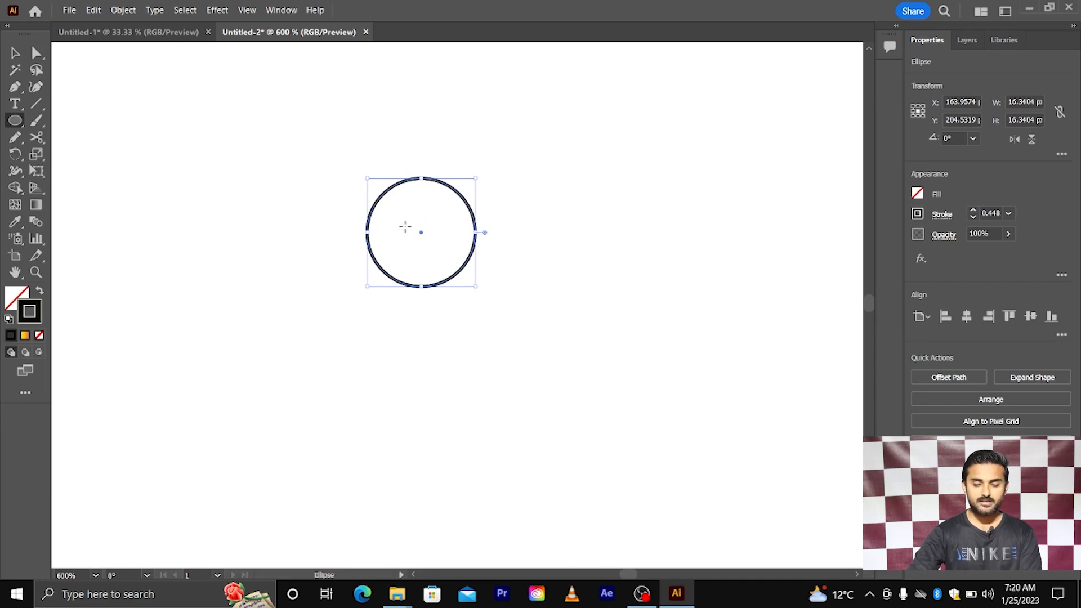
# Rotate a copy of the circle by 45° counterclockwise about its bottom anchor point
pyautogui.click(14, 161)
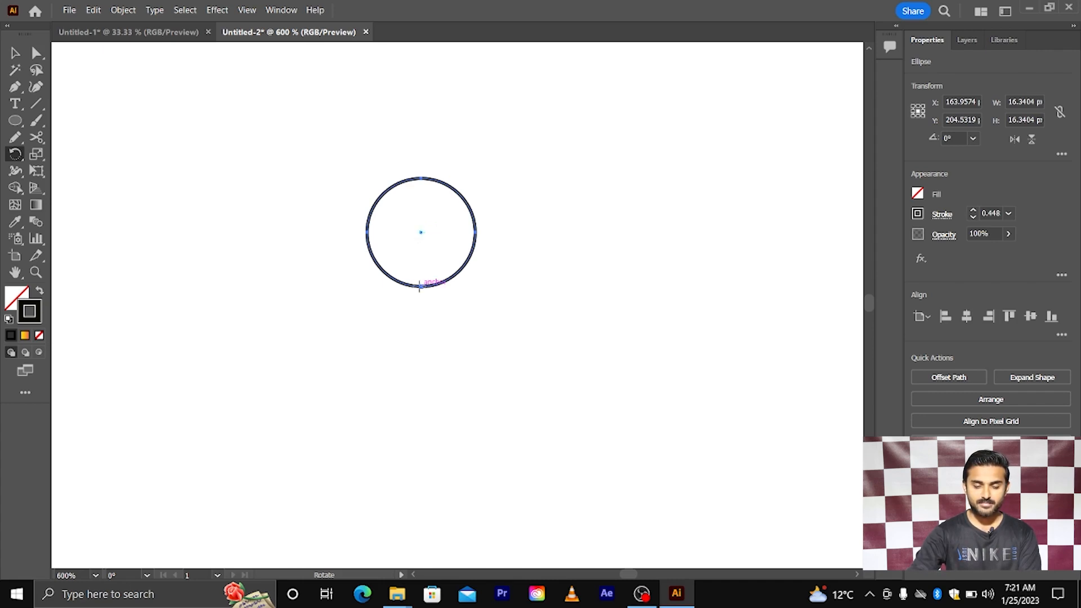
pyautogui.click(420, 287)
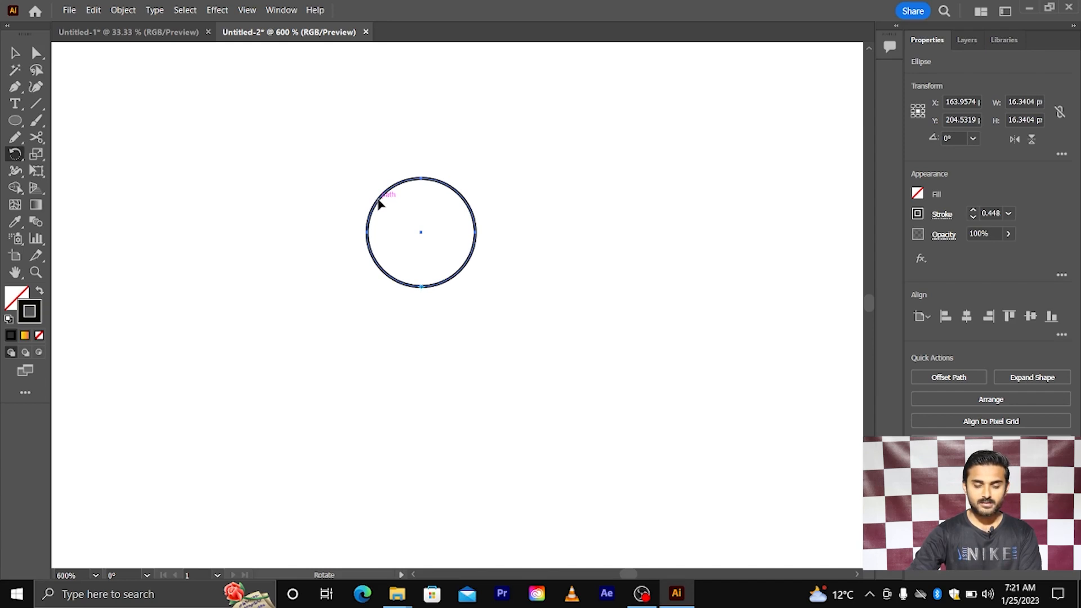
pyautogui.moveTo(378, 199); pyautogui.dragTo(328, 217)
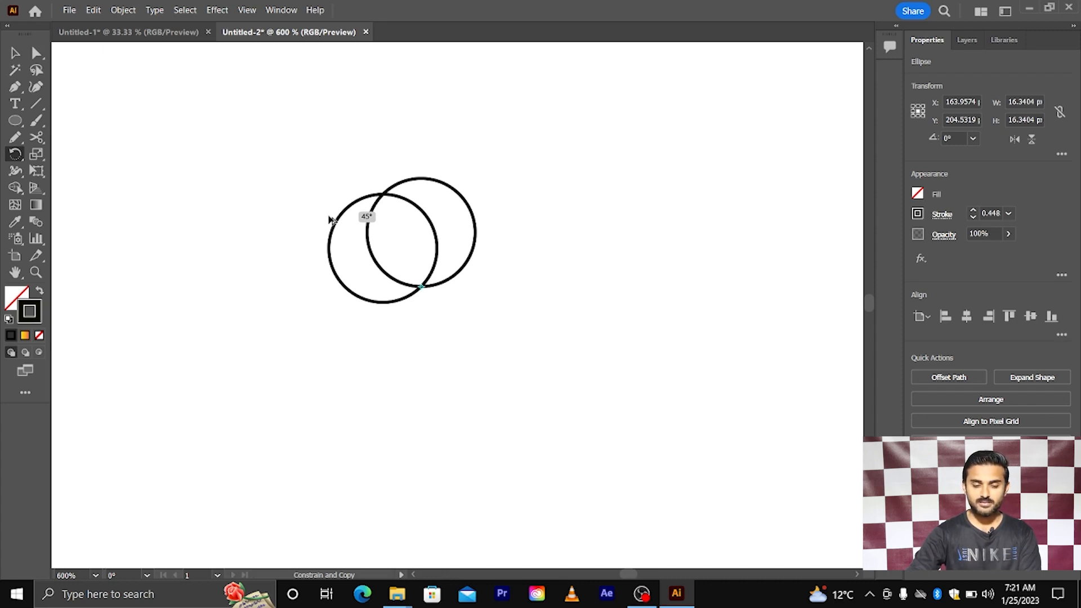
pyautogui.moveTo(331, 219); pyautogui.dragTo(328, 214)
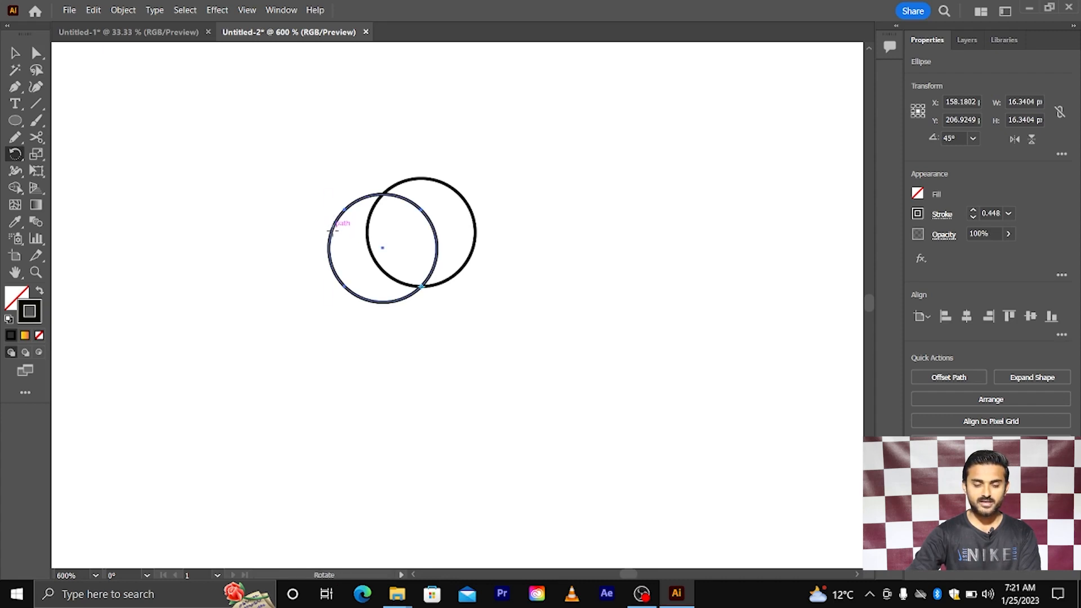
# Repeat the 45° rotated copy six times so the circles complete a full ring
pyautogui.press('ctrl')
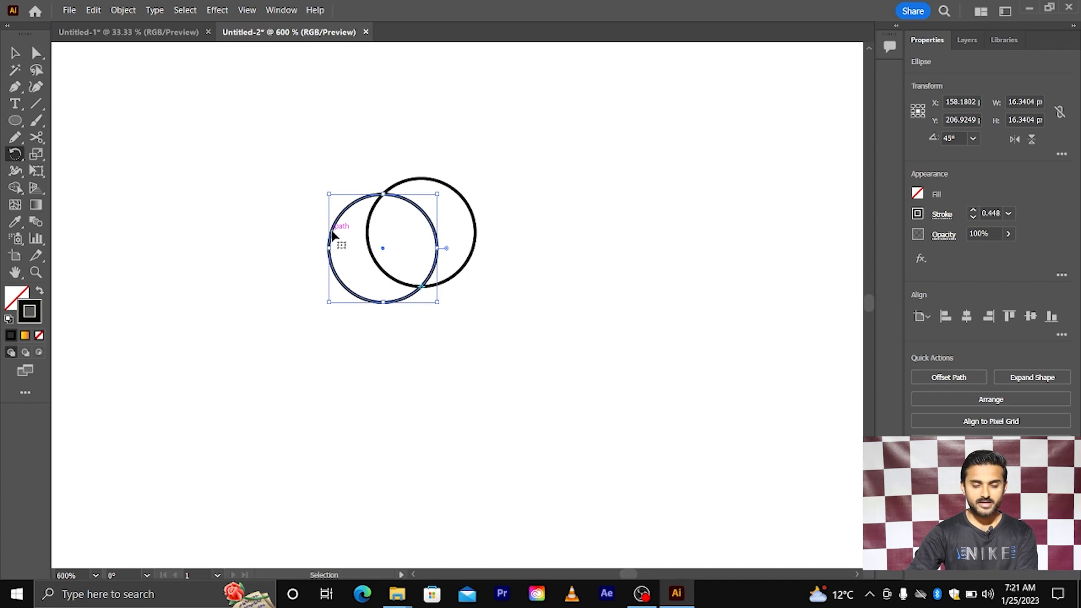
pyautogui.hotkey('ctrl', 'd')
pyautogui.hotkey('ctrl', 'd')
pyautogui.hotkey('ctrl', 'd')
pyautogui.hotkey('ctrl', 'd')
pyautogui.hotkey('ctrl', 'd')
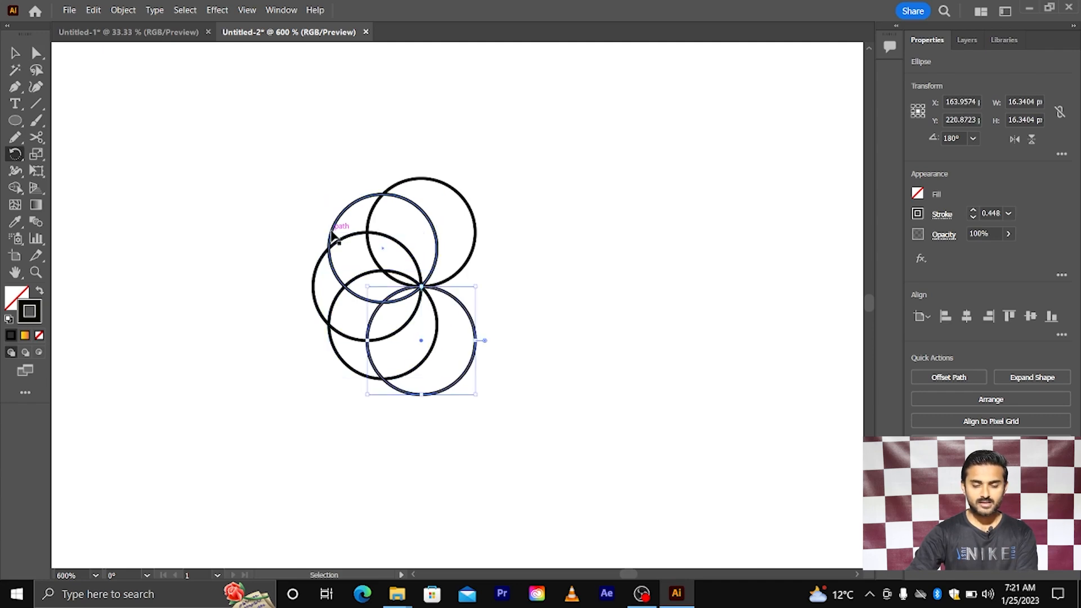
pyautogui.hotkey('ctrl', 'd')
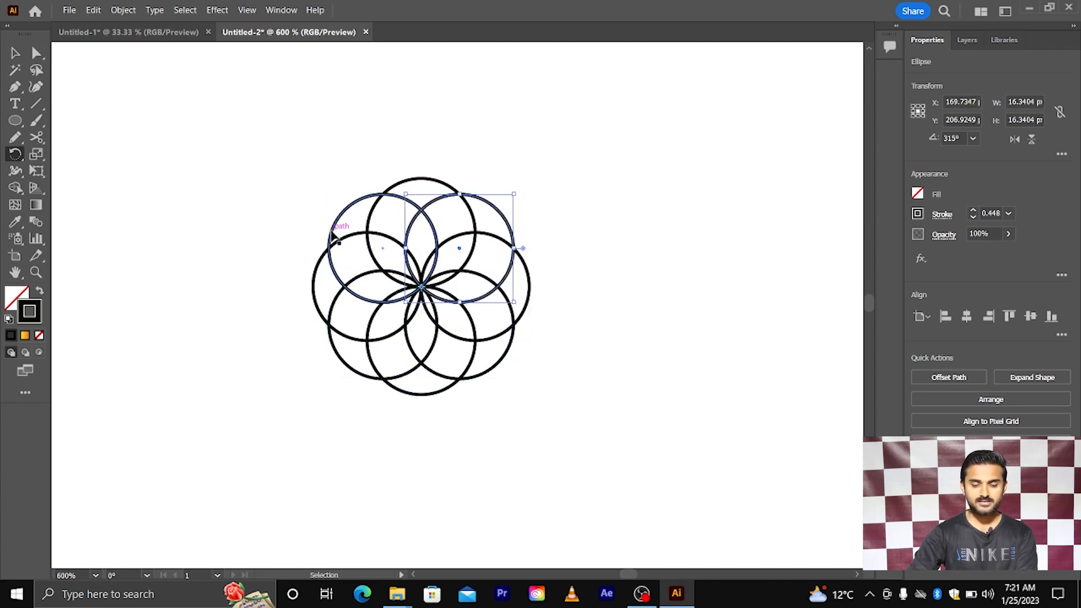
pyautogui.hotkey('ctrl', 'd')
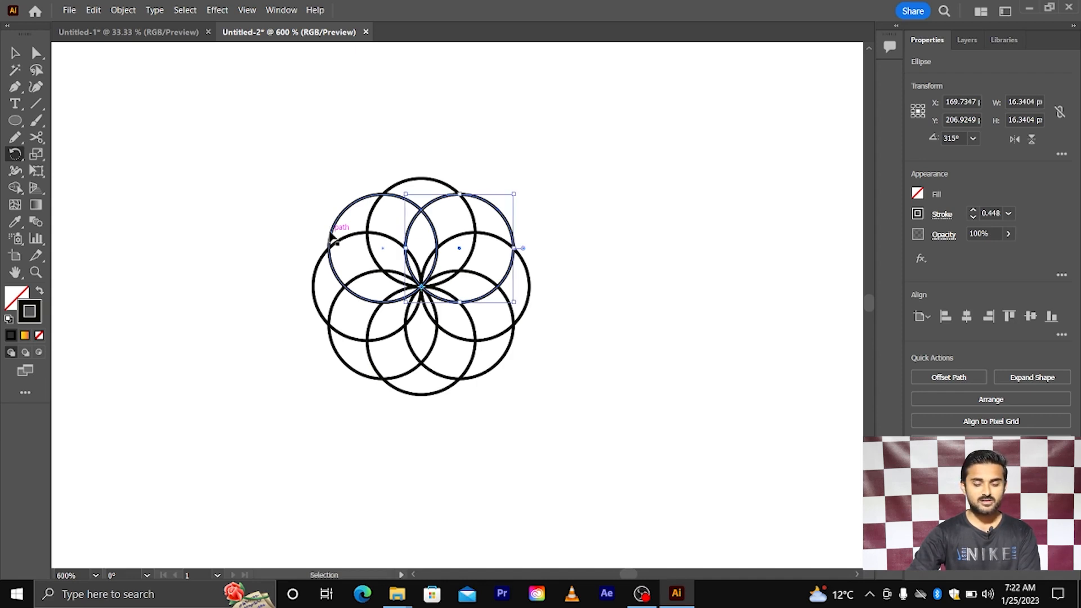
# Undo all the 45° rotated copies back to the single original circle
pyautogui.hotkey('ctrl', 'z')
pyautogui.hotkey('ctrl', 'z')
pyautogui.hotkey('ctrl', 'z')
pyautogui.hotkey('ctrl', 'z')
pyautogui.hotkey('ctrl', 'z')
pyautogui.hotkey('ctrl', 'z')
pyautogui.hotkey('ctrl', 'z')
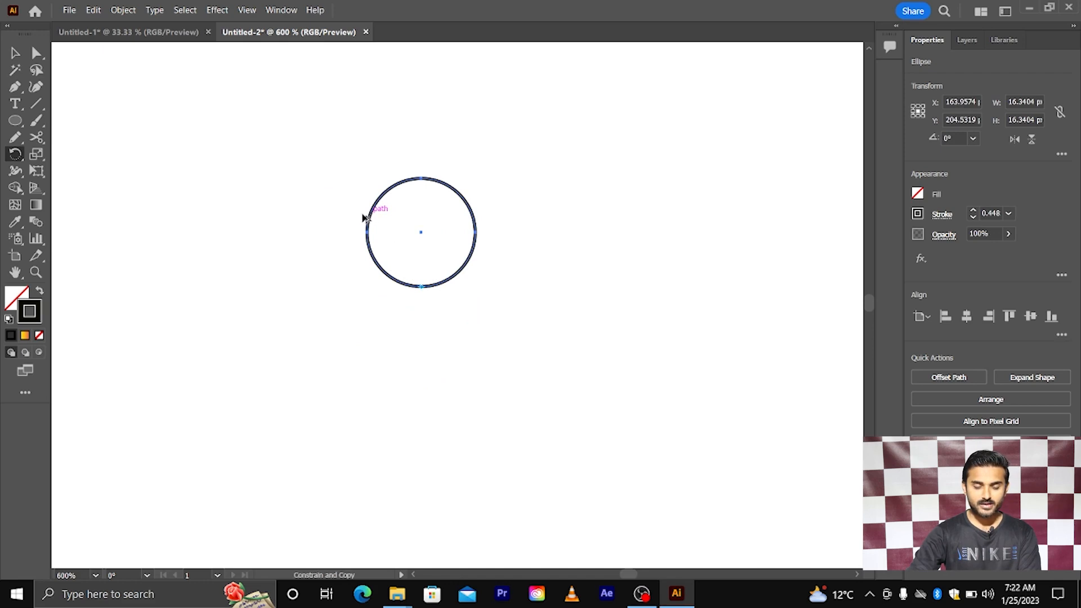
# Try rotating a copy of the circle 45° clockwise about its bottom anchor point, and undo it
pyautogui.moveTo(346, 225); pyautogui.dragTo(461, 178)
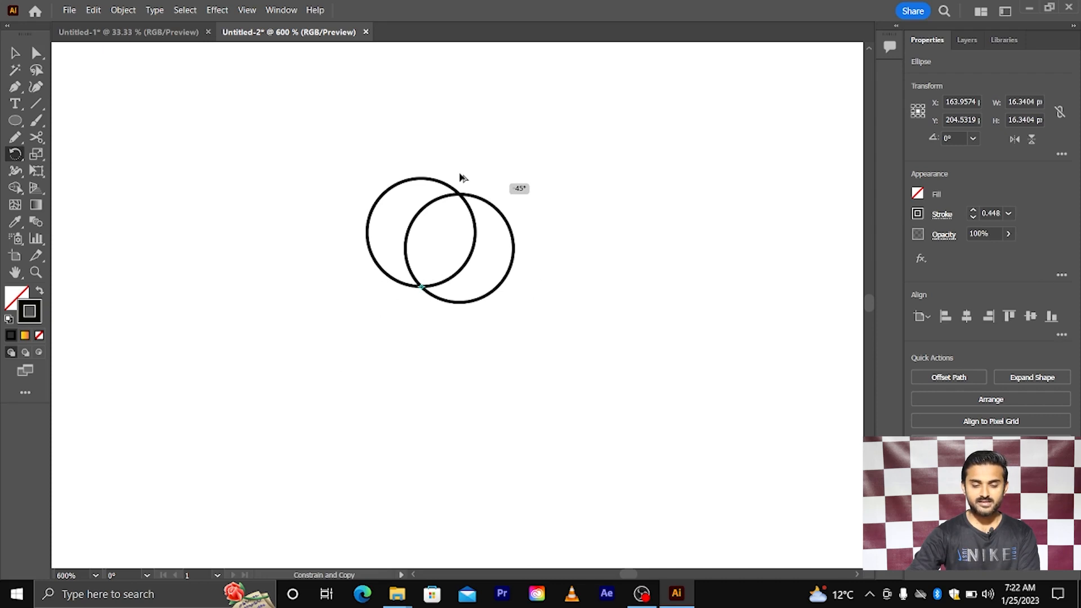
pyautogui.moveTo(461, 178); pyautogui.dragTo(462, 178)
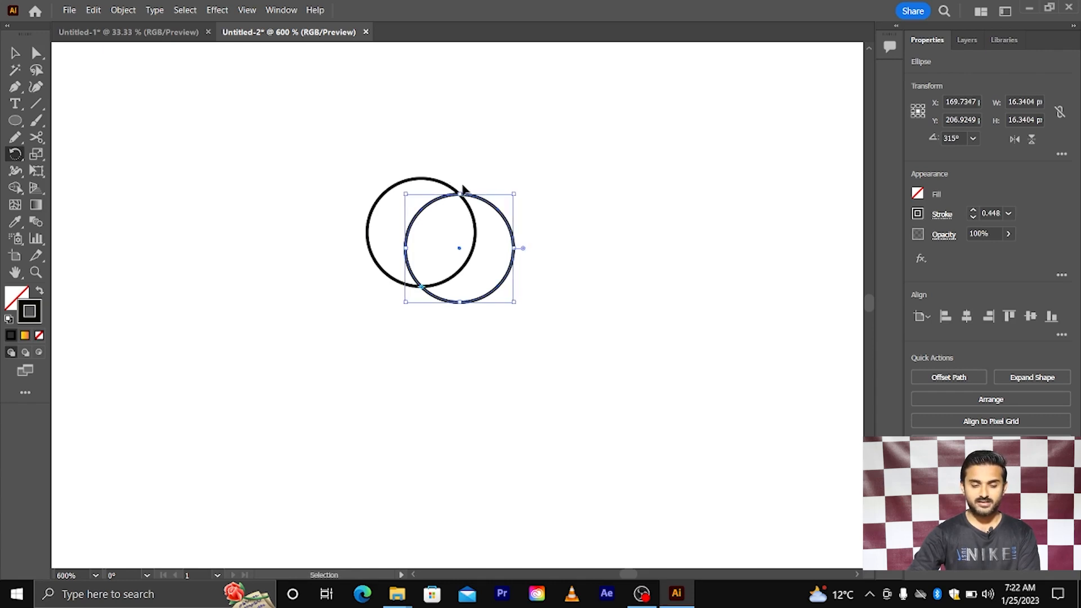
pyautogui.hotkey('ctrl', 'z')
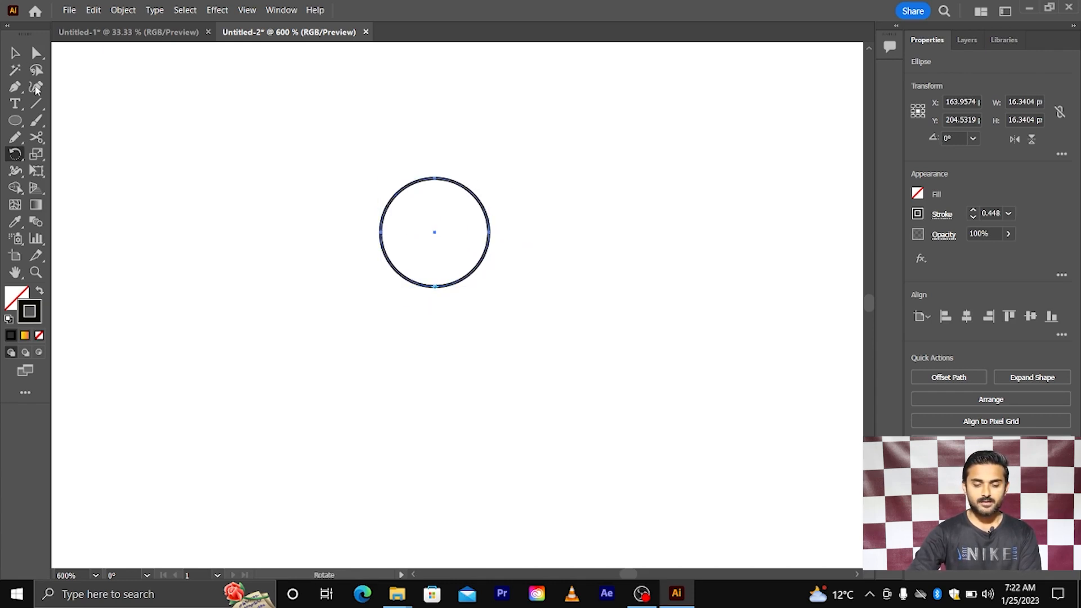
# Create a copy of the circle rotated by exactly 36° about its bottom anchor point
pyautogui.press('v')
pyautogui.moveTo(319, 151); pyautogui.dragTo(516, 300)
pyautogui.press('Right')
pyautogui.press('Right')
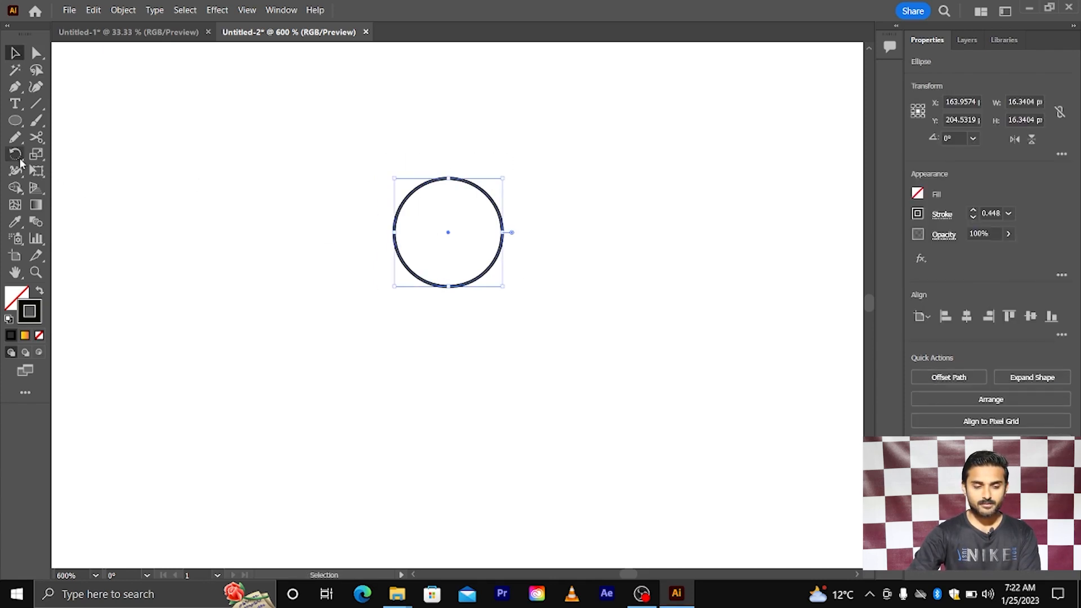
pyautogui.click(18, 158)
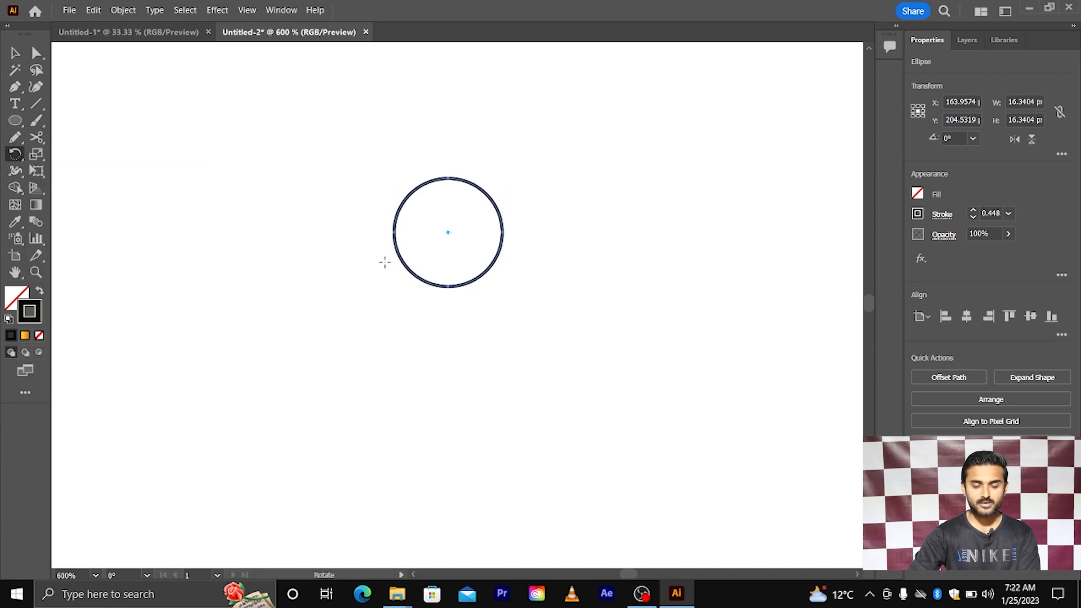
pyautogui.keyDown('alt'); pyautogui.click(447, 286); pyautogui.keyUp('alt')
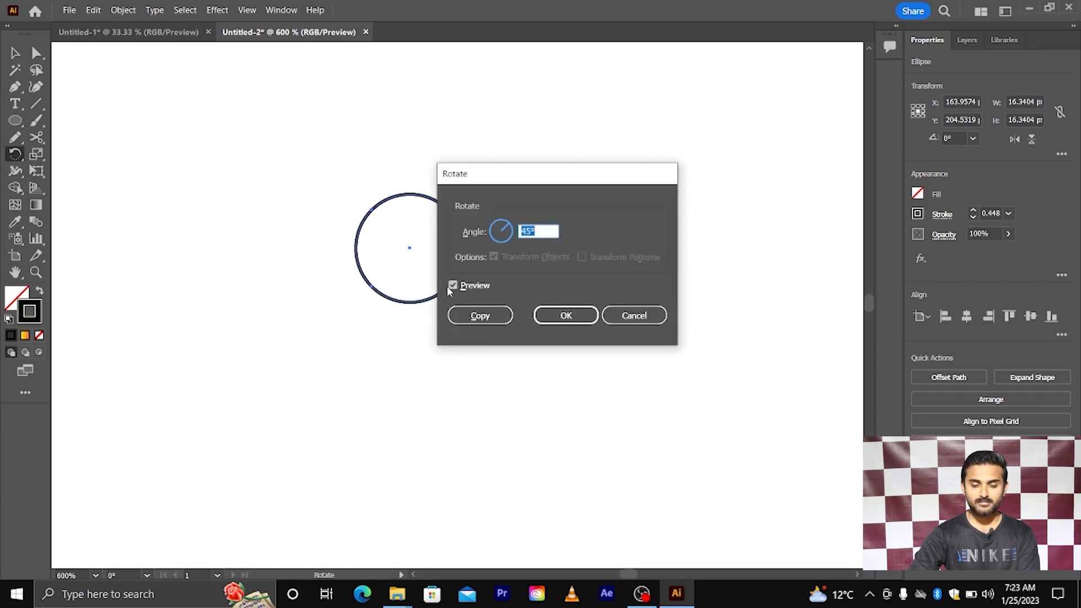
pyautogui.moveTo(469, 178); pyautogui.dragTo(501, 178)
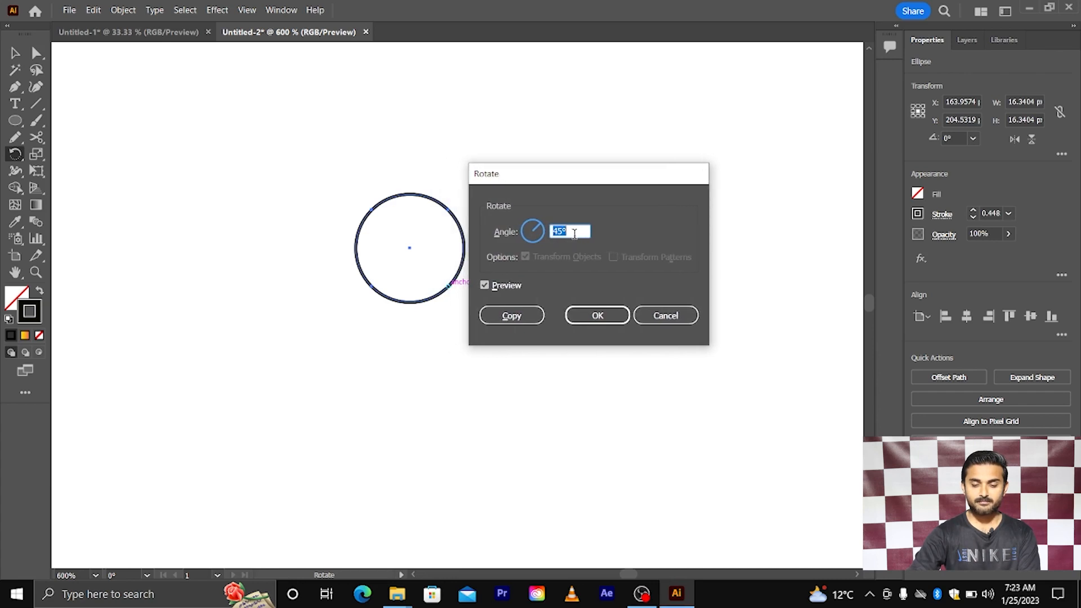
pyautogui.click(575, 232)
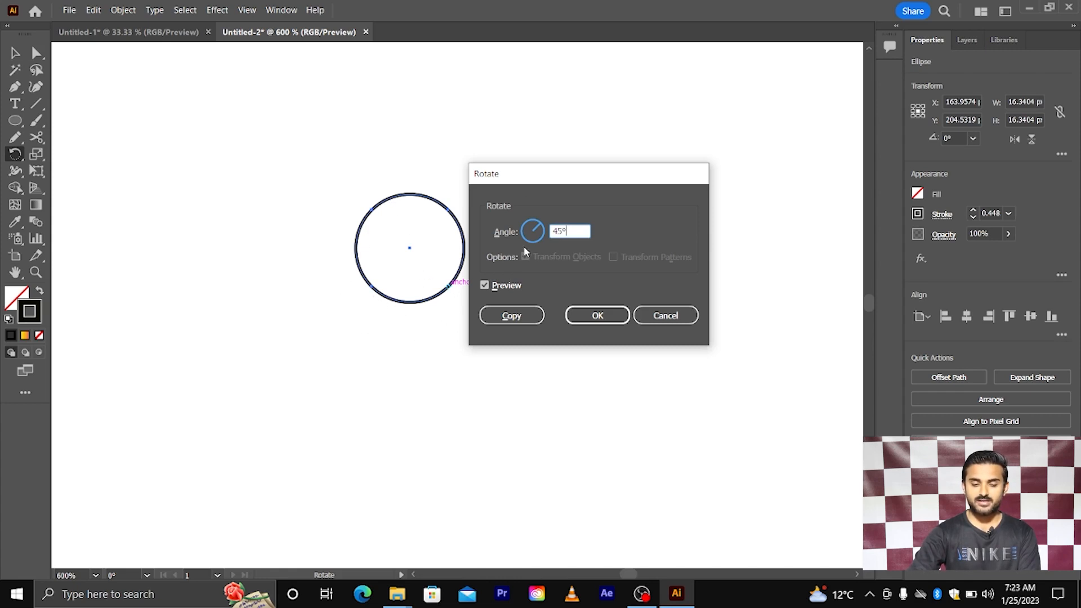
pyautogui.moveTo(570, 231); pyautogui.dragTo(536, 228)
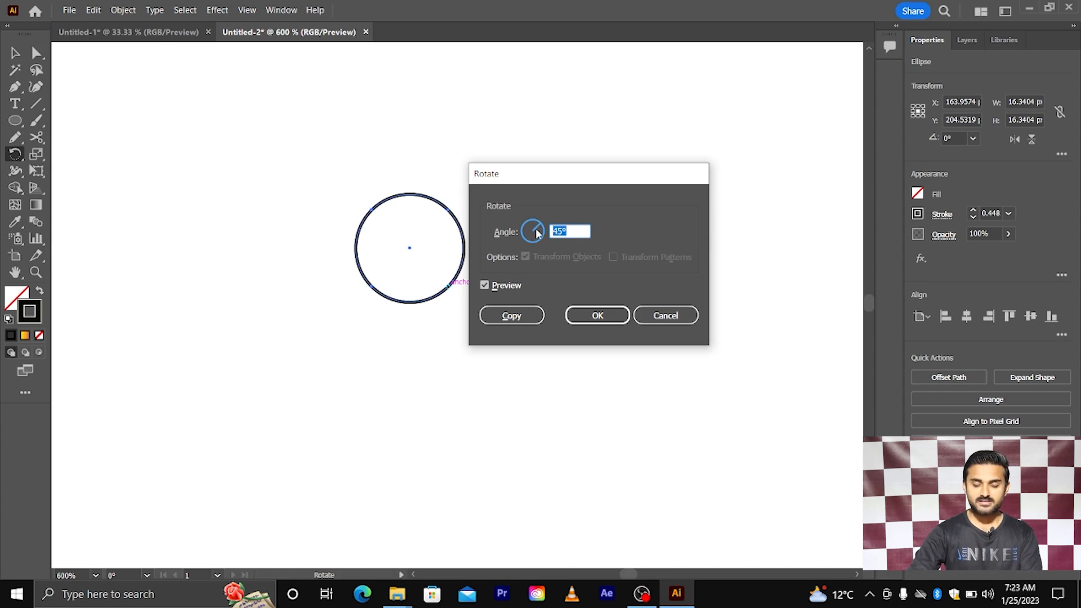
pyautogui.write('36')
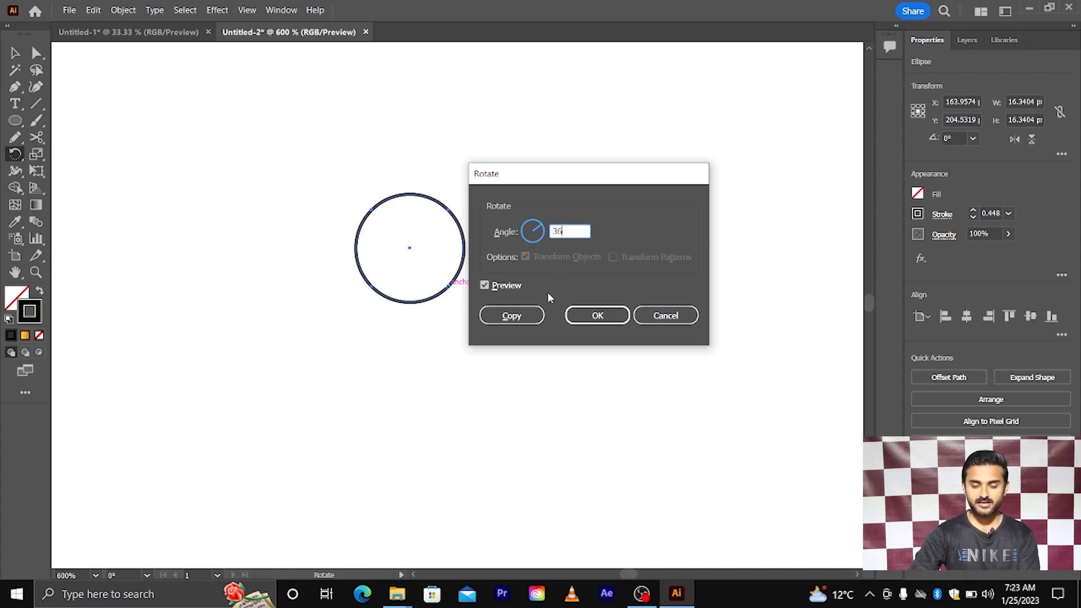
pyautogui.click(510, 315)
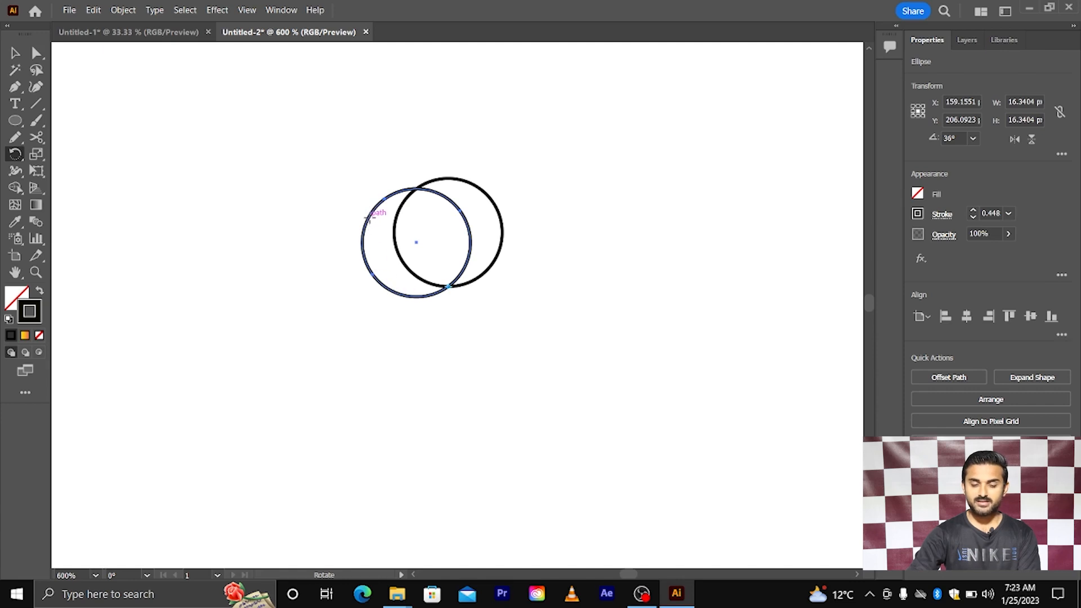
# Repeat the 36° rotated copy eight times to complete a ten-circle rosette, and deselect it
pyautogui.hotkey('ctrl', 'd')
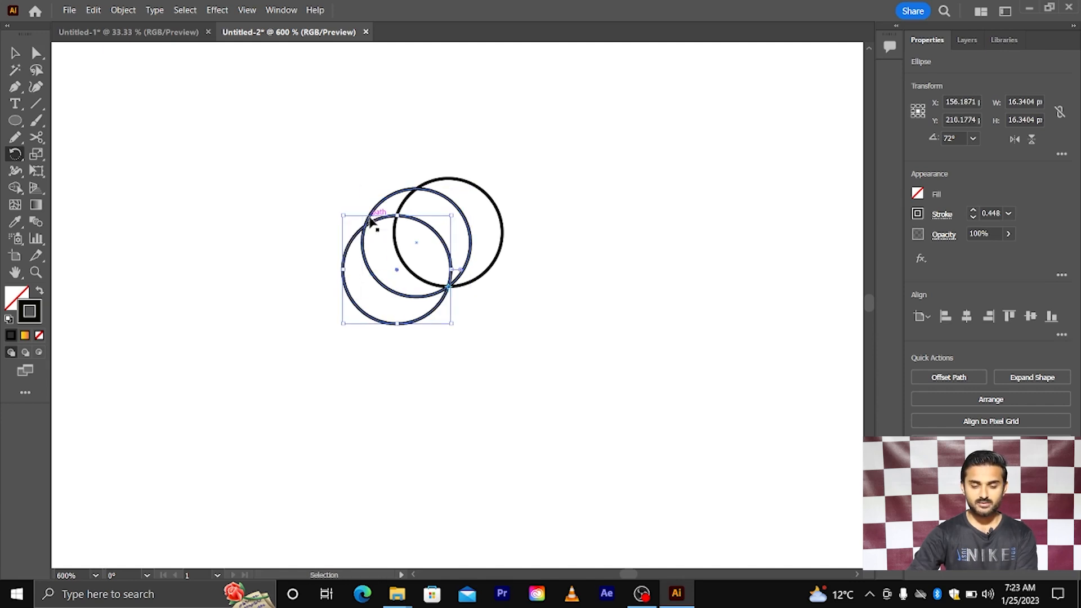
pyautogui.hotkey('ctrl', 'd')
pyautogui.hotkey('ctrl', 'd')
pyautogui.hotkey('ctrl', 'd')
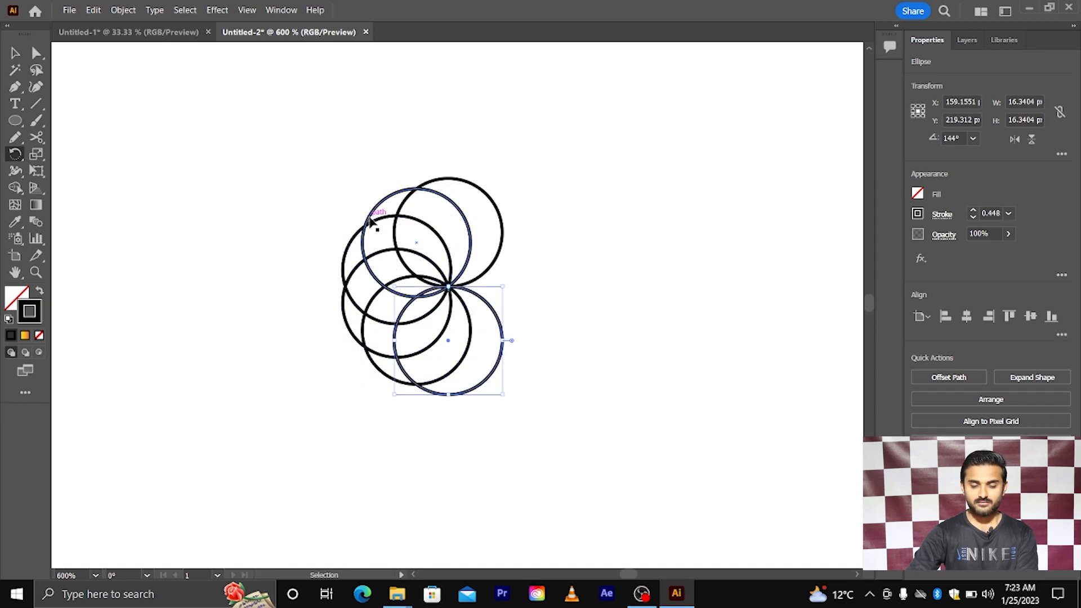
pyautogui.hotkey('ctrl', 'd')
pyautogui.hotkey('ctrl', 'd')
pyautogui.hotkey('ctrl', 'd')
pyautogui.hotkey('ctrl', 'd')
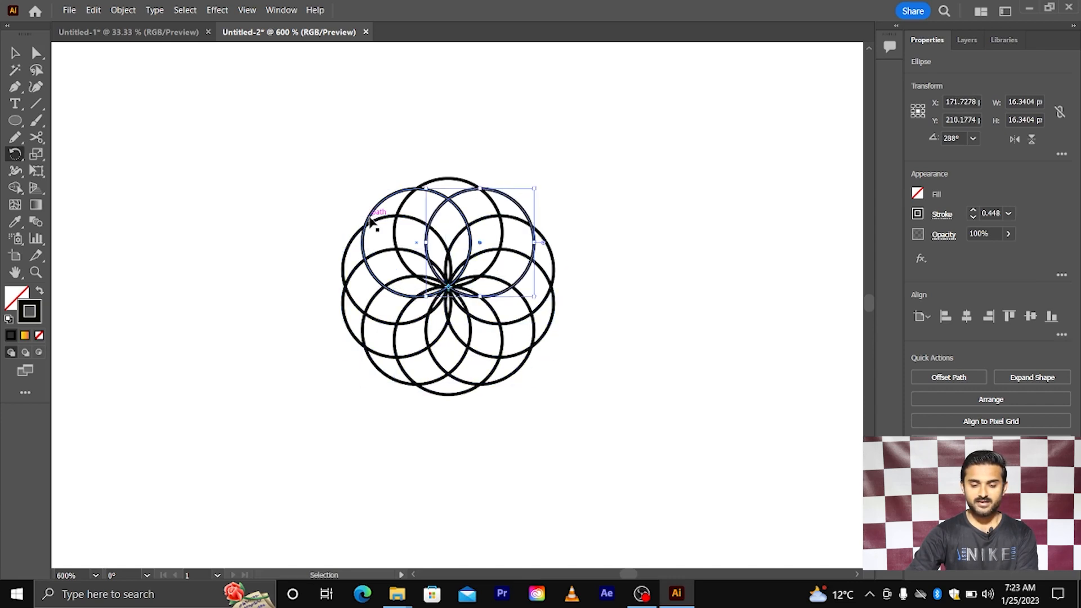
pyautogui.scroll(2, 447, 179)
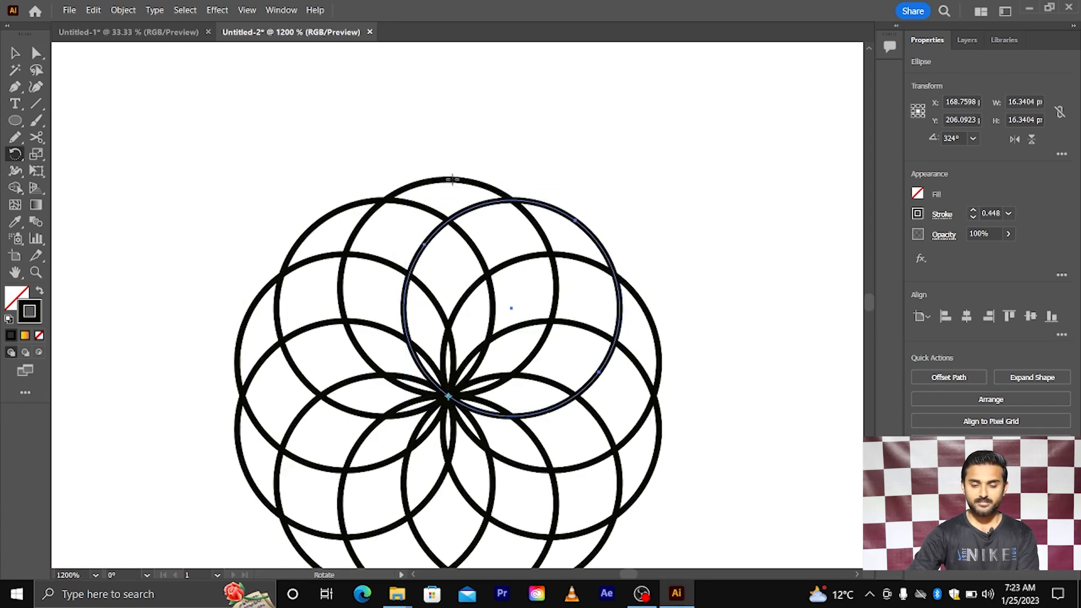
pyautogui.scroll(-1, 453, 192)
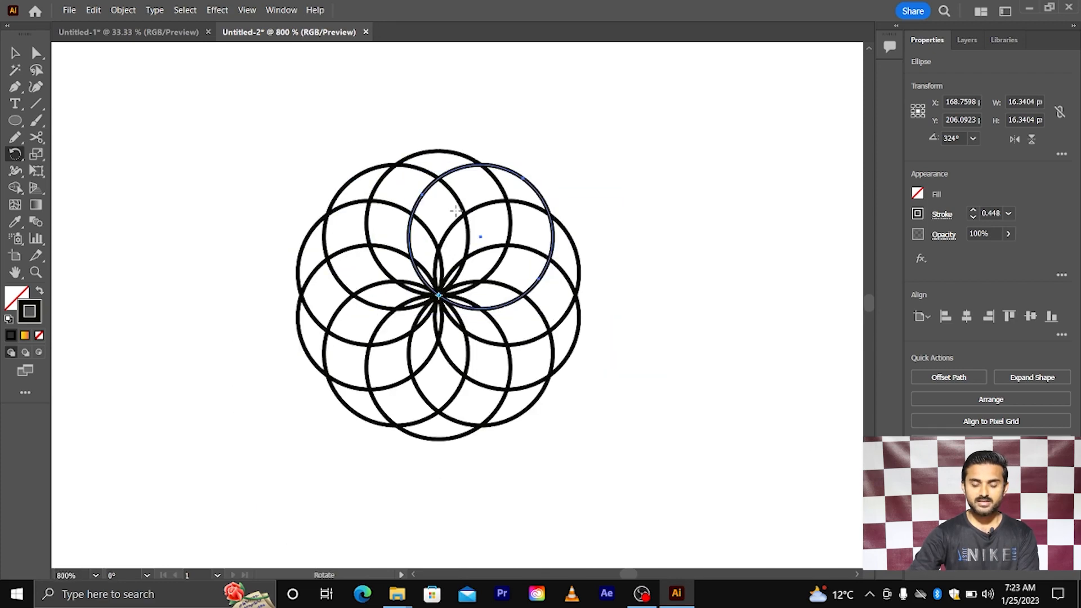
pyautogui.scroll(1, 445, 213)
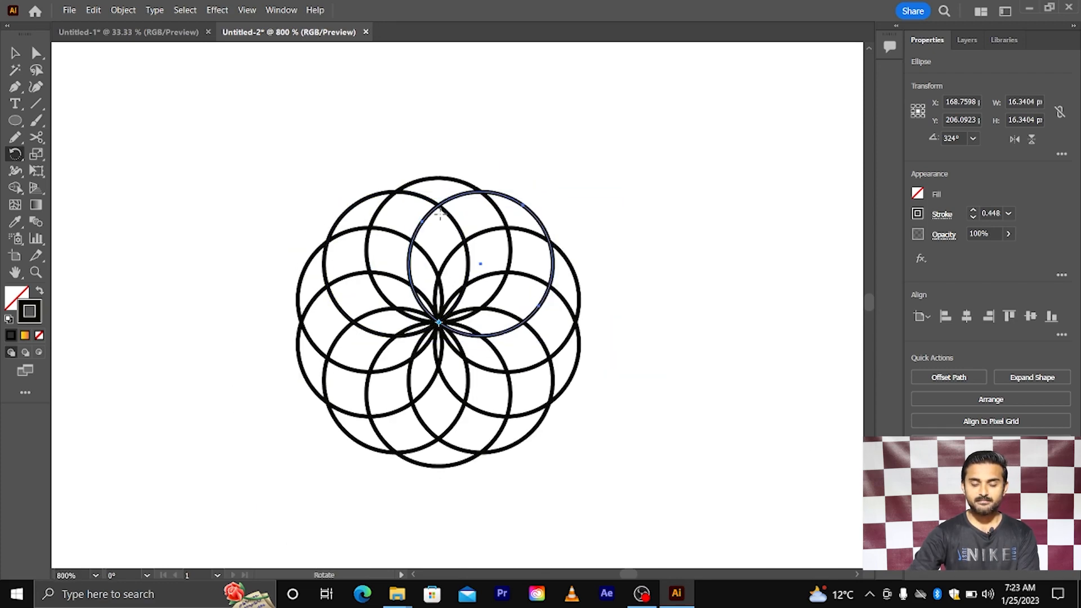
pyautogui.scroll(-1, 440, 214)
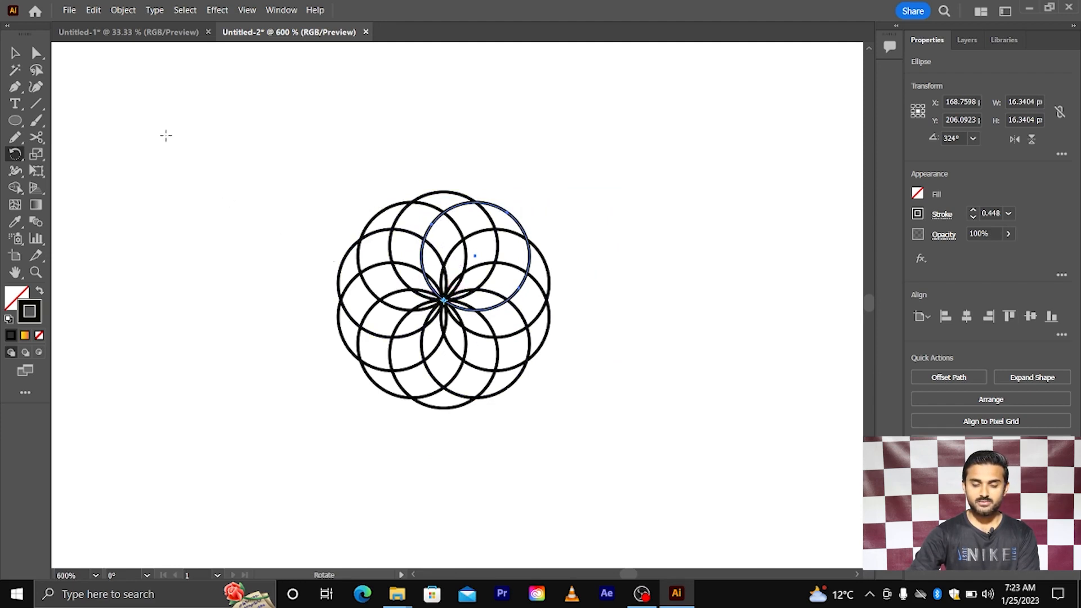
pyautogui.click(15, 53)
pyautogui.click(241, 133)
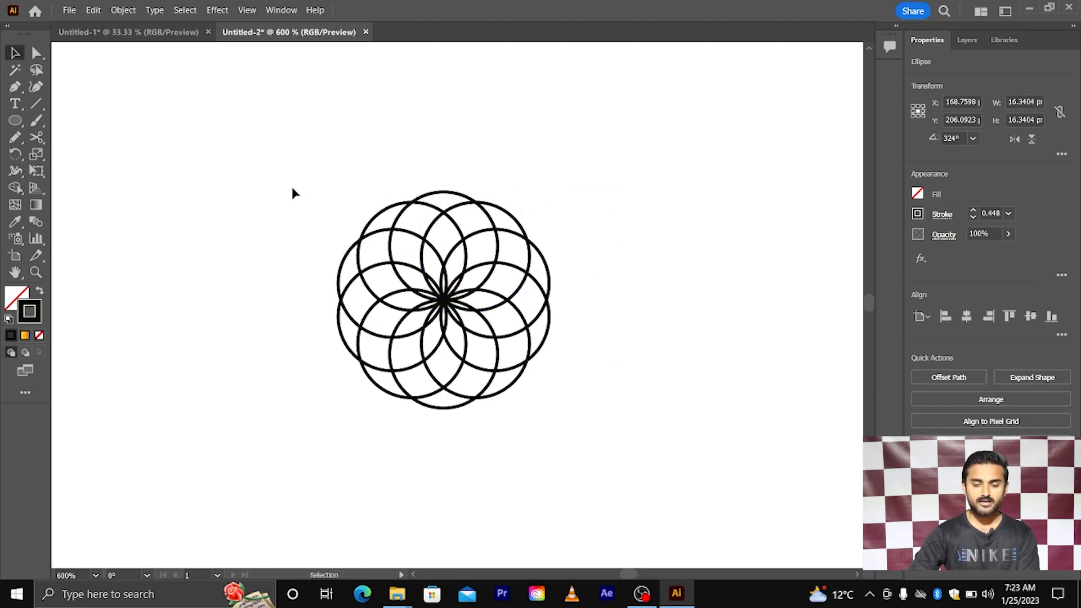
# Select all the circles of the finished rosette pattern
pyautogui.scroll(-1, 324, 185)
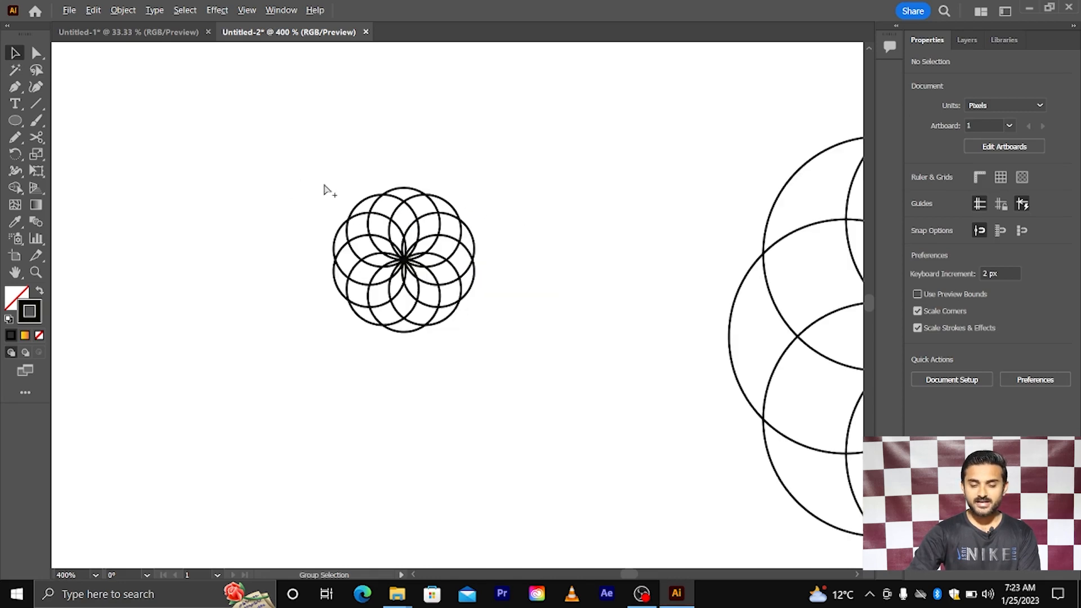
pyautogui.scroll(1, 325, 189)
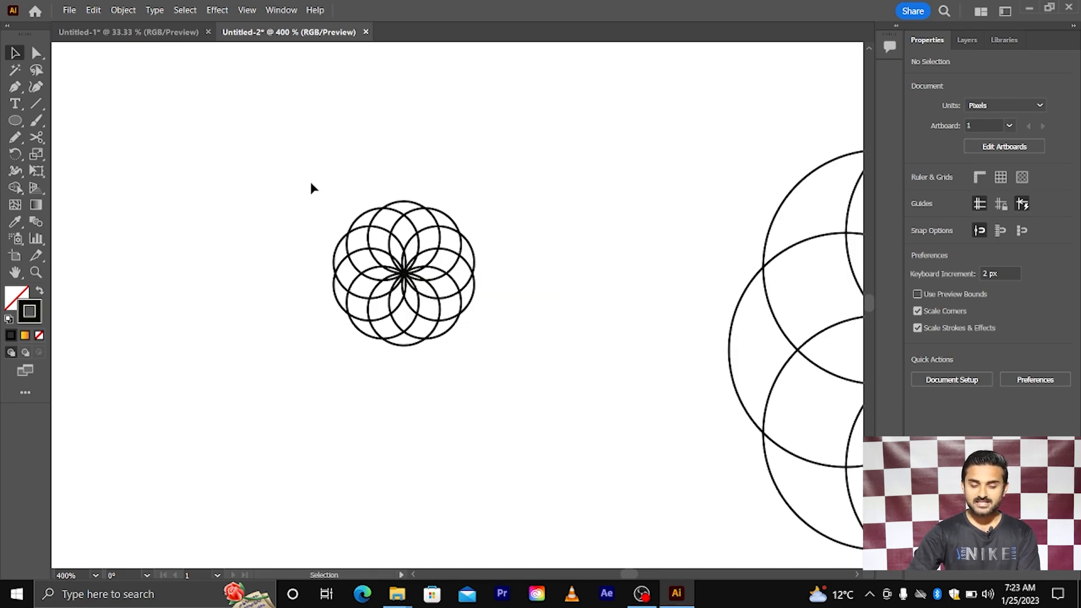
pyautogui.moveTo(303, 187); pyautogui.dragTo(540, 353)
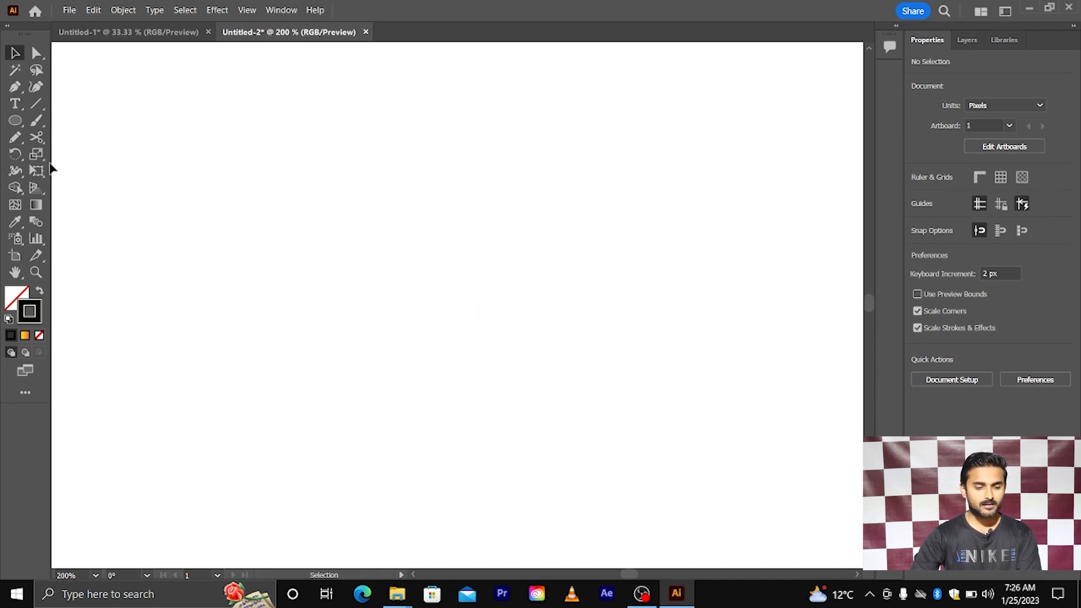
# Draw a circle about 87.6 px in diameter in the empty canvas area
pyautogui.press('l')
pyautogui.moveTo(411, 268); pyautogui.dragTo(509, 365)
pyautogui.press('v')
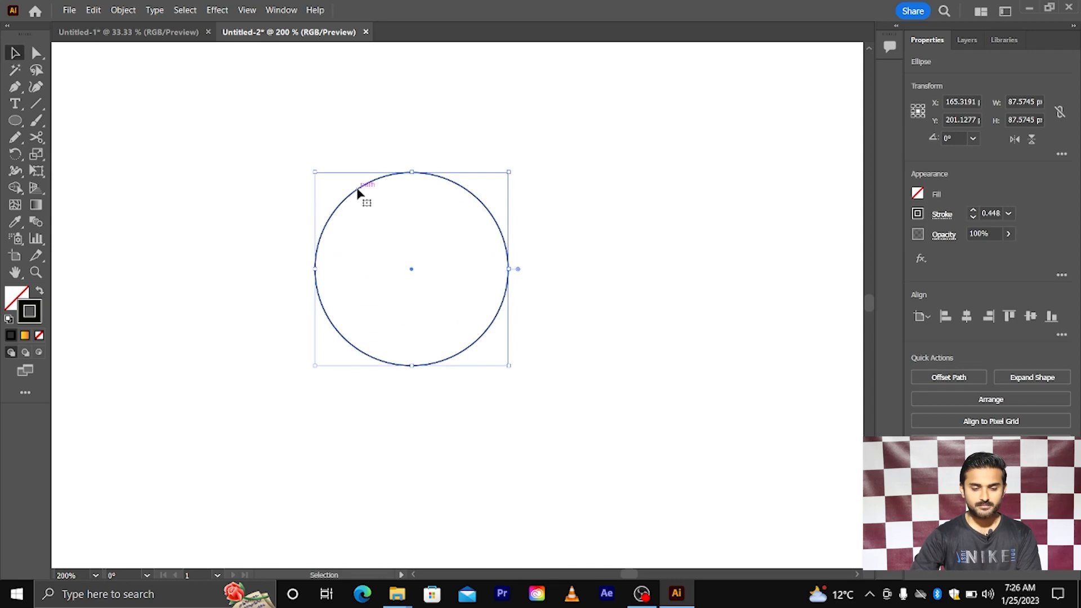
# Duplicate the large circle about 26 px to the right and 35 px down, overlapping the original, and select both circles
pyautogui.moveTo(361, 196); pyautogui.dragTo(379, 219)
pyautogui.moveTo(402, 248); pyautogui.dragTo(419, 272)
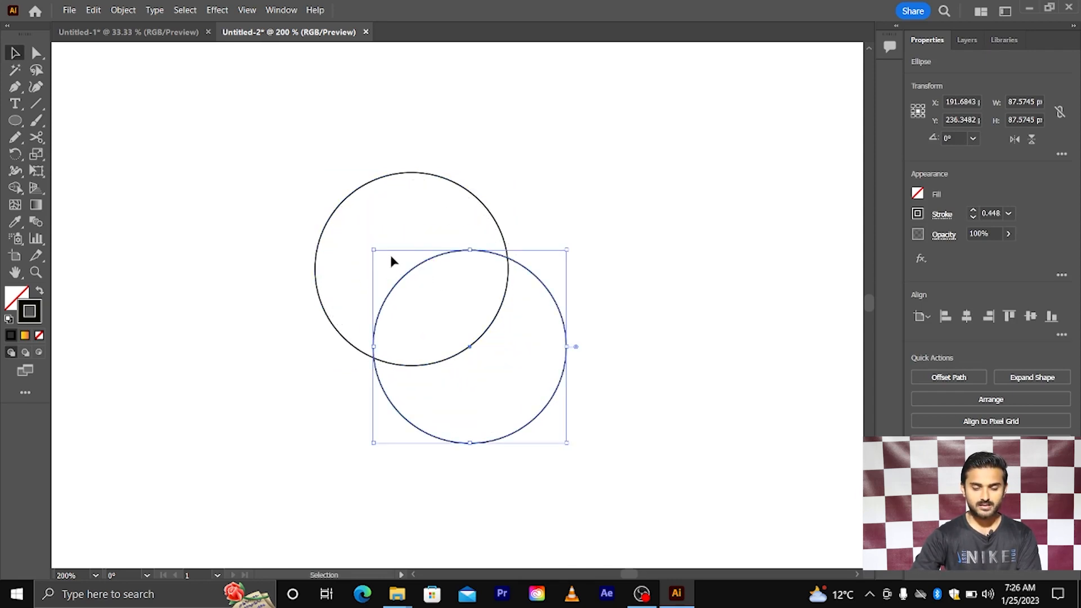
pyautogui.moveTo(282, 150); pyautogui.dragTo(610, 433)
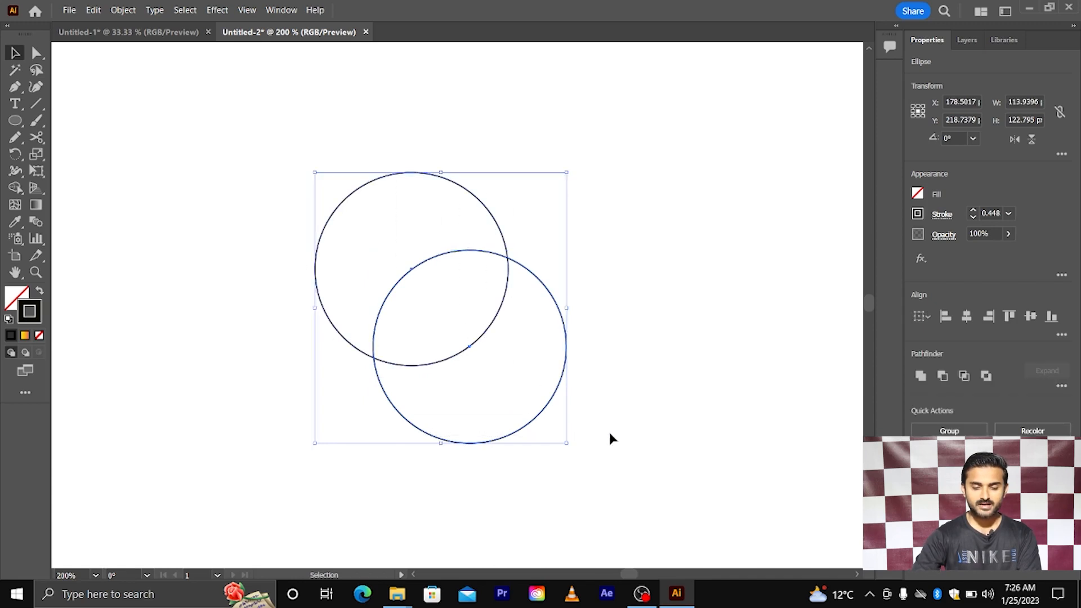
# Try combining the two overlapping circles into one compound path
pyautogui.click(121, 11)
pyautogui.moveTo(204, 481)
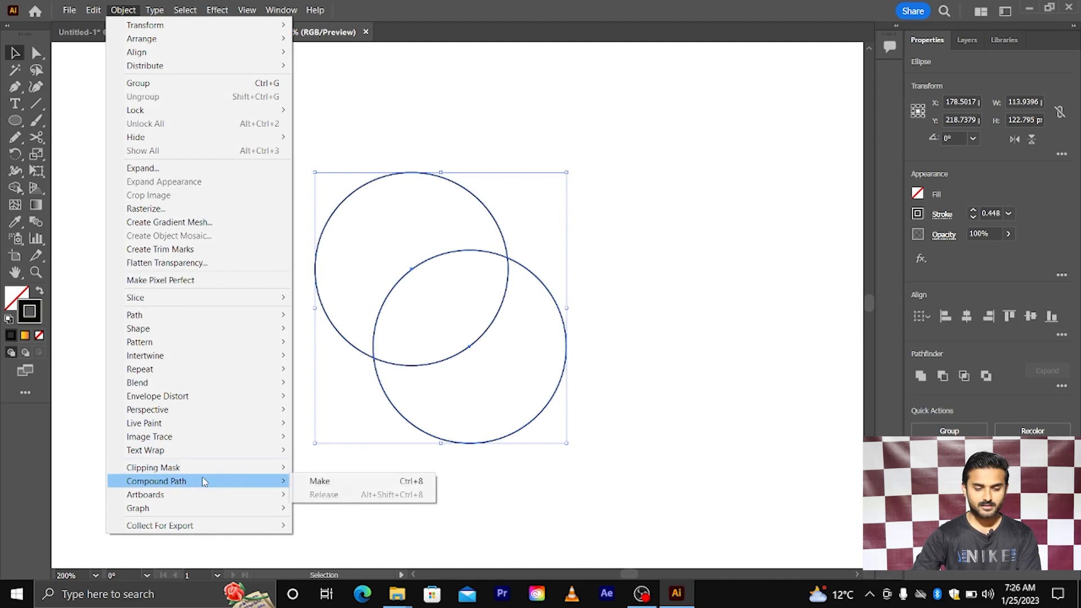
pyautogui.click(320, 480)
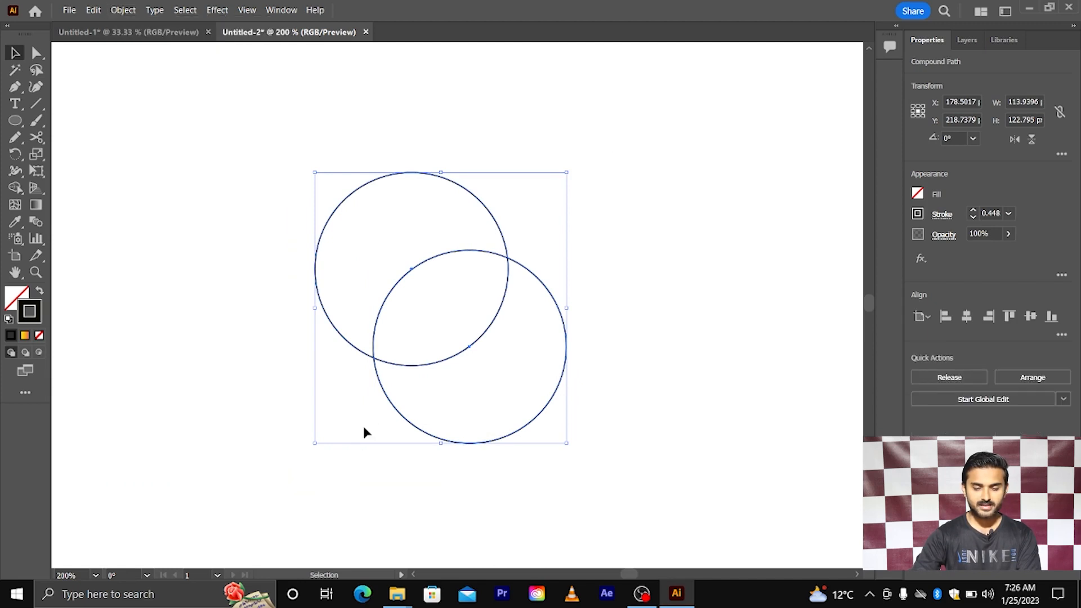
pyautogui.rightClick(412, 272)
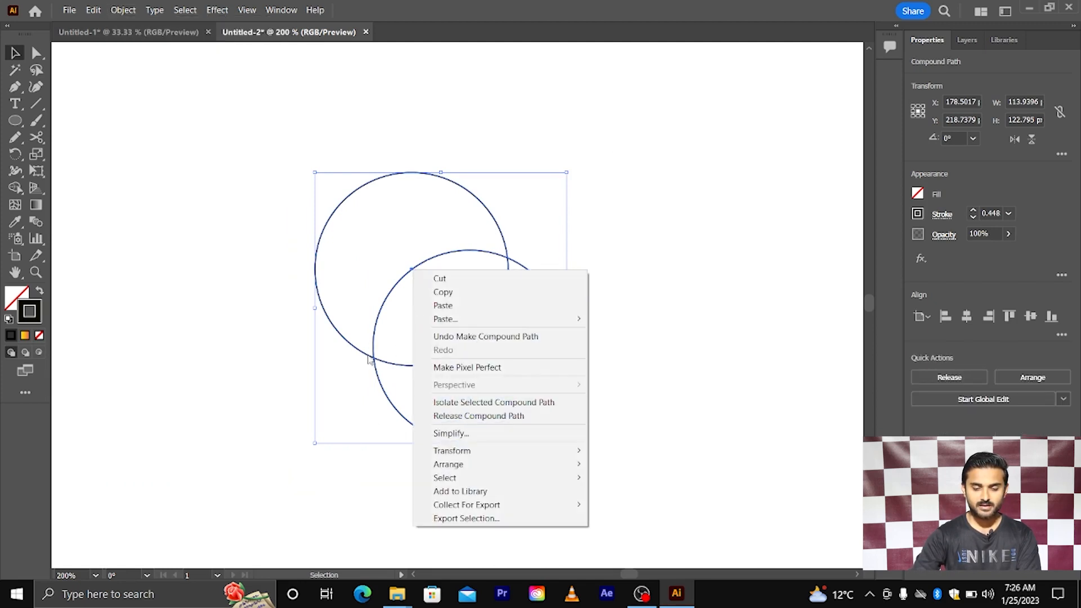
pyautogui.click(317, 274)
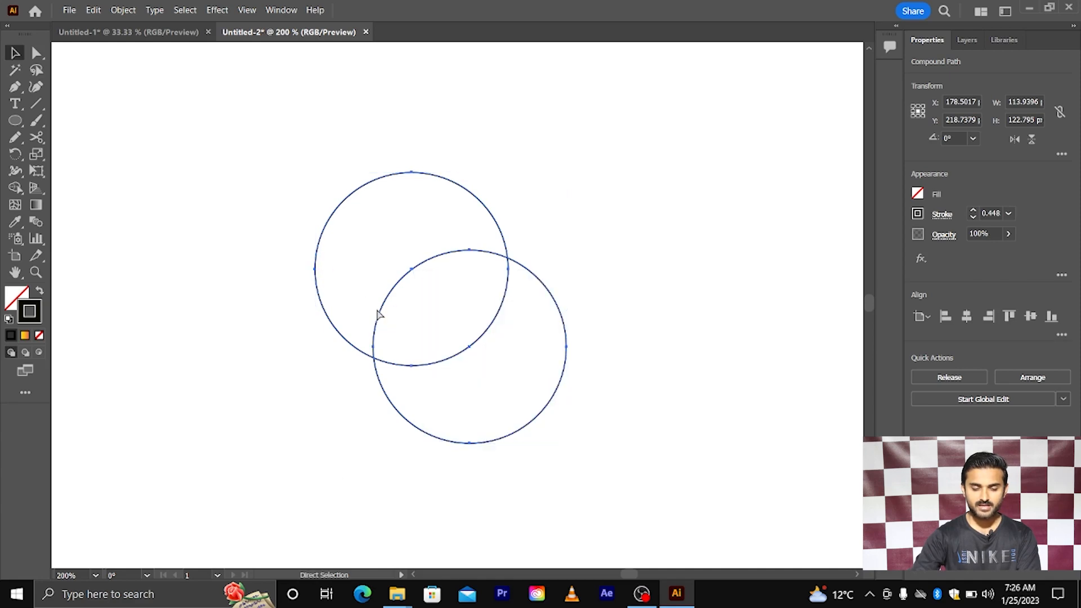
pyautogui.hotkey('ctrl', 'z')
# Combine both overlapping circles into a compound path and move it about 49 px right and 4 px up
pyautogui.click(277, 274)
pyautogui.click(315, 272)
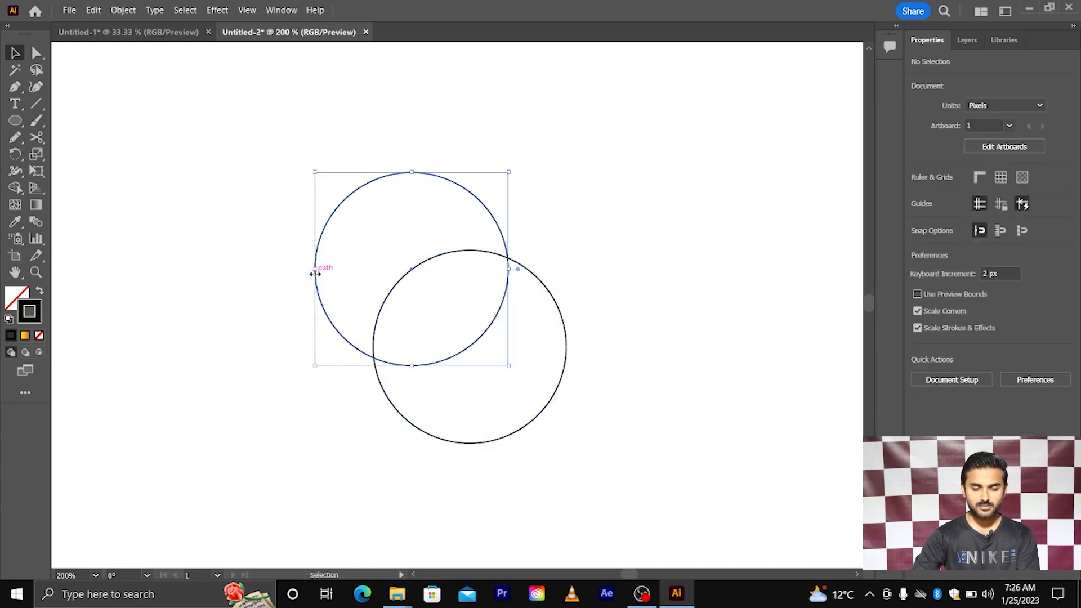
pyautogui.moveTo(287, 244); pyautogui.dragTo(475, 367)
pyautogui.rightClick(375, 271)
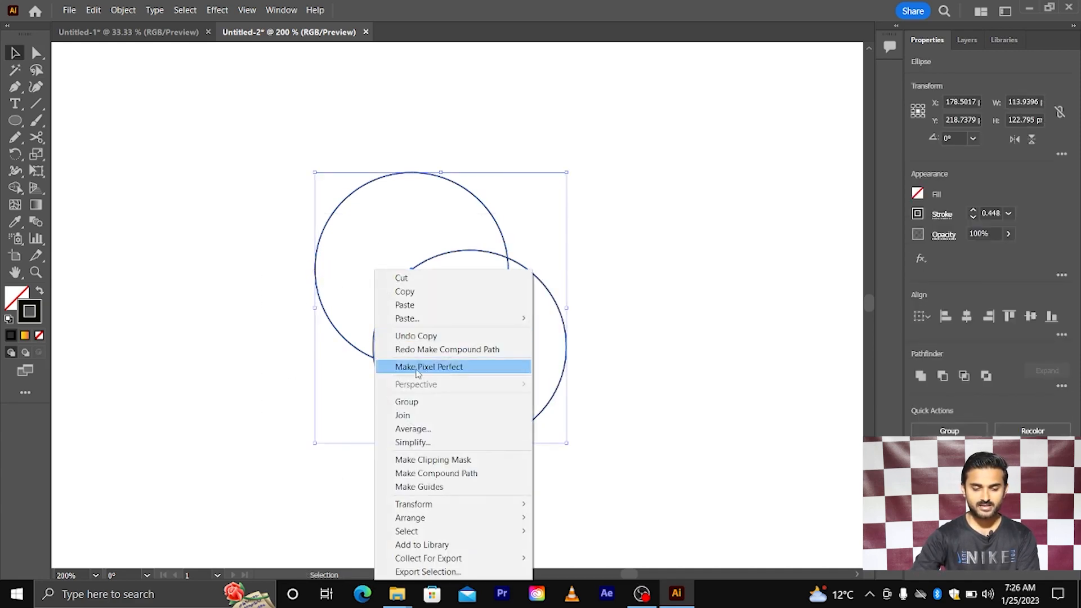
pyautogui.click(433, 473)
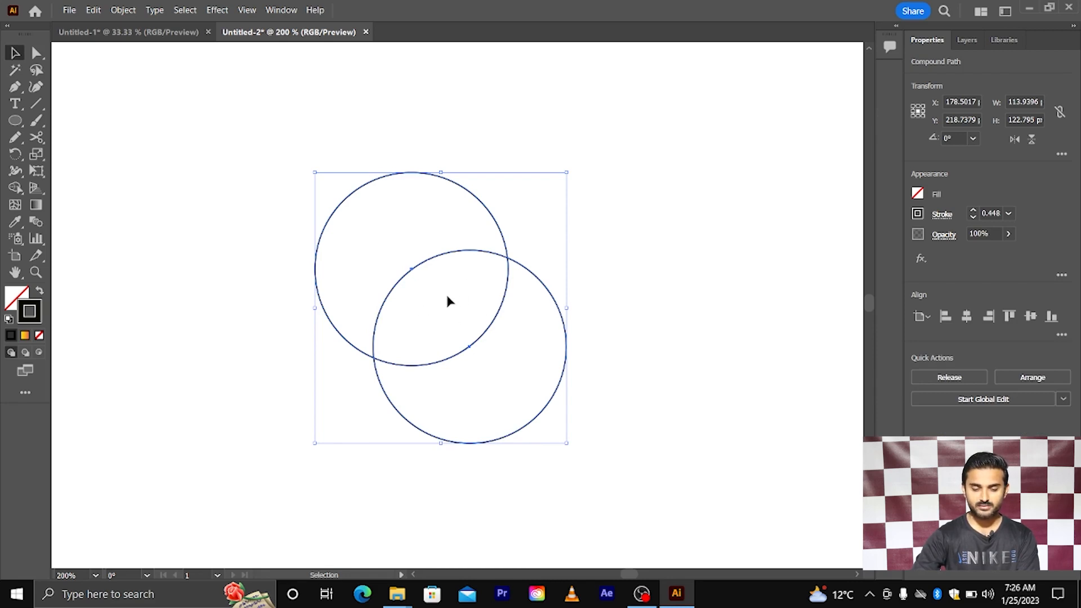
pyautogui.hotkey('ctrl', '-')
pyautogui.moveTo(434, 260); pyautogui.dragTo(518, 246)
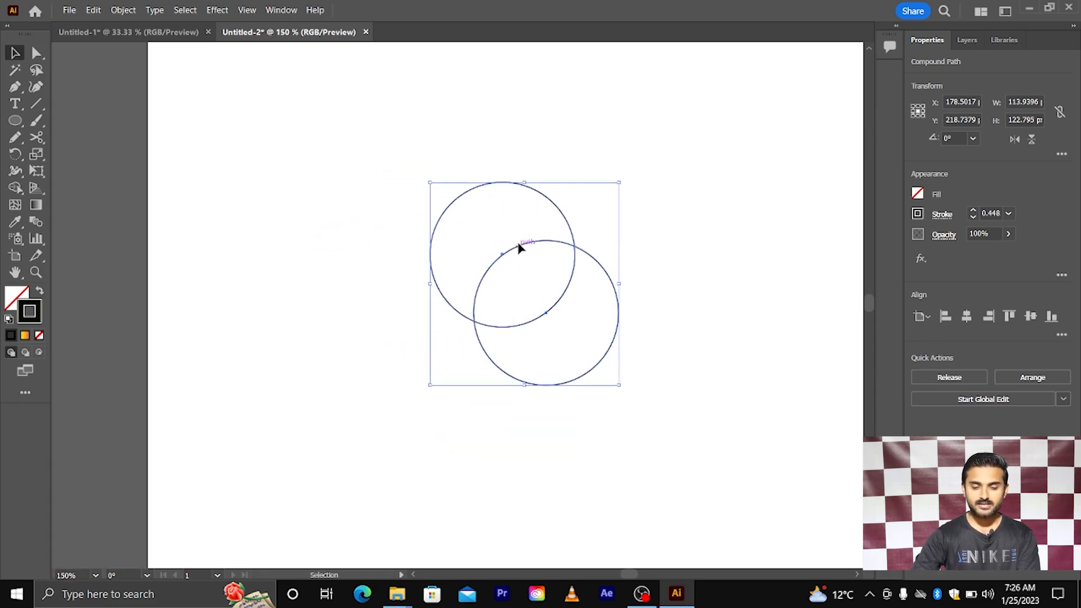
# Create a copy of the circle pair rotated 45° about the lower-left intersection of its two circles
pyautogui.click(18, 155)
pyautogui.hotkey('ctrl', '+')
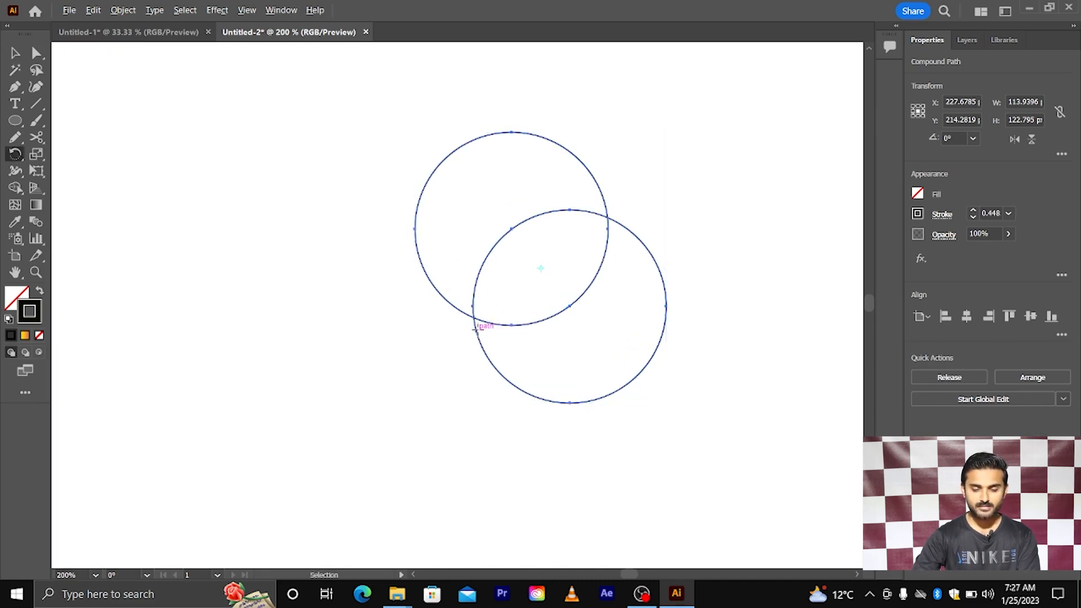
pyautogui.scroll(1, 475, 330)
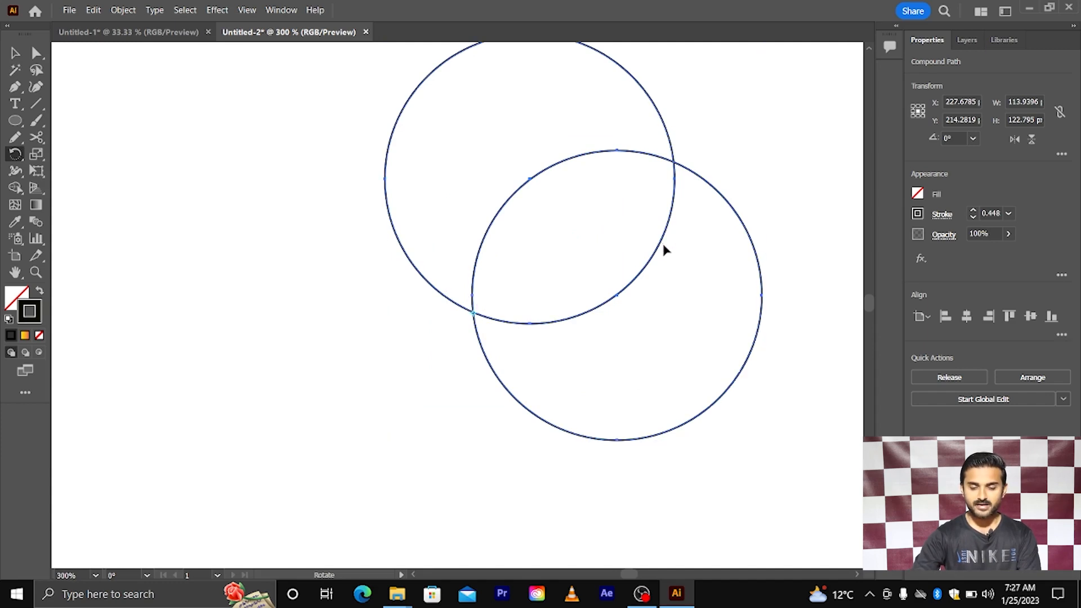
pyautogui.scroll(-2, 664, 250)
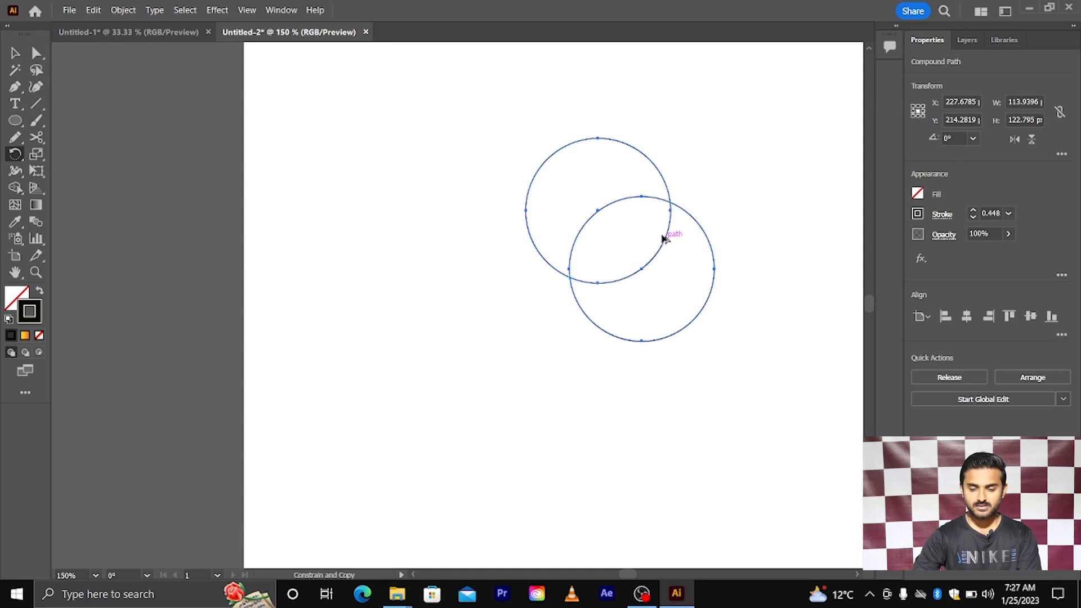
pyautogui.moveTo(664, 240); pyautogui.dragTo(631, 212)
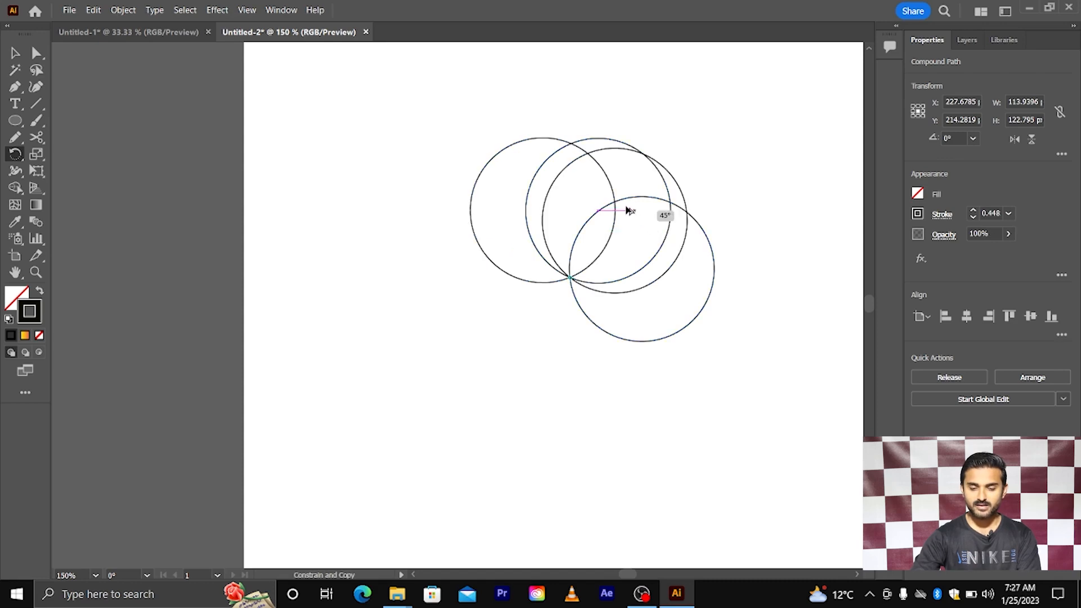
pyautogui.moveTo(629, 210); pyautogui.dragTo(625, 206)
pyautogui.press('ctrl')
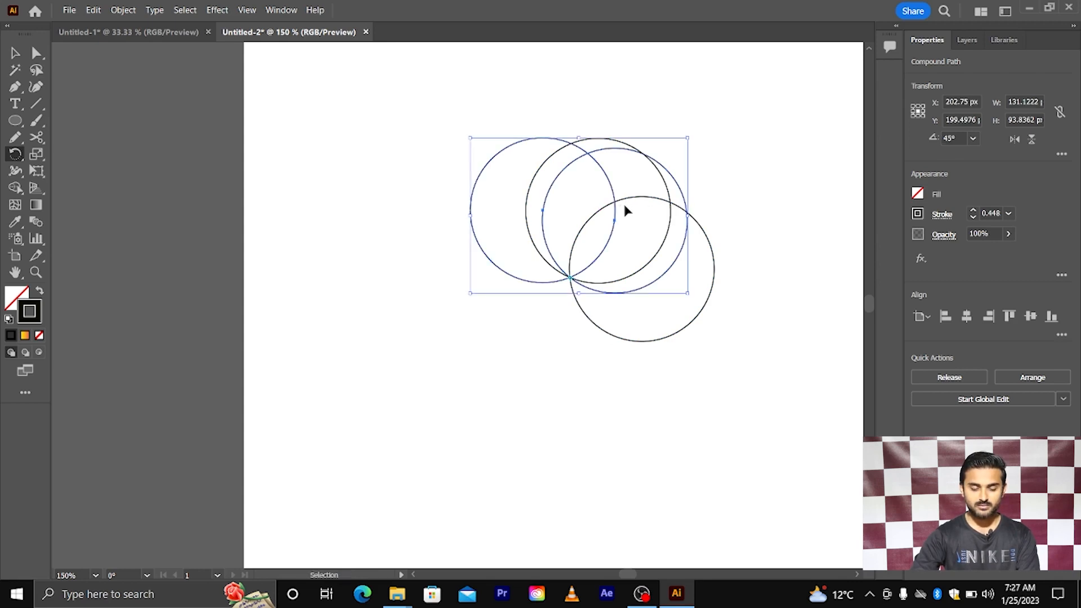
# Repeat the 45° rotated copy six times to complete the ring of circle pairs
pyautogui.hotkey('ctrl', 'd')
pyautogui.hotkey('ctrl', 'd')
pyautogui.hotkey('ctrl', 'd')
pyautogui.hotkey('ctrl', 'd')
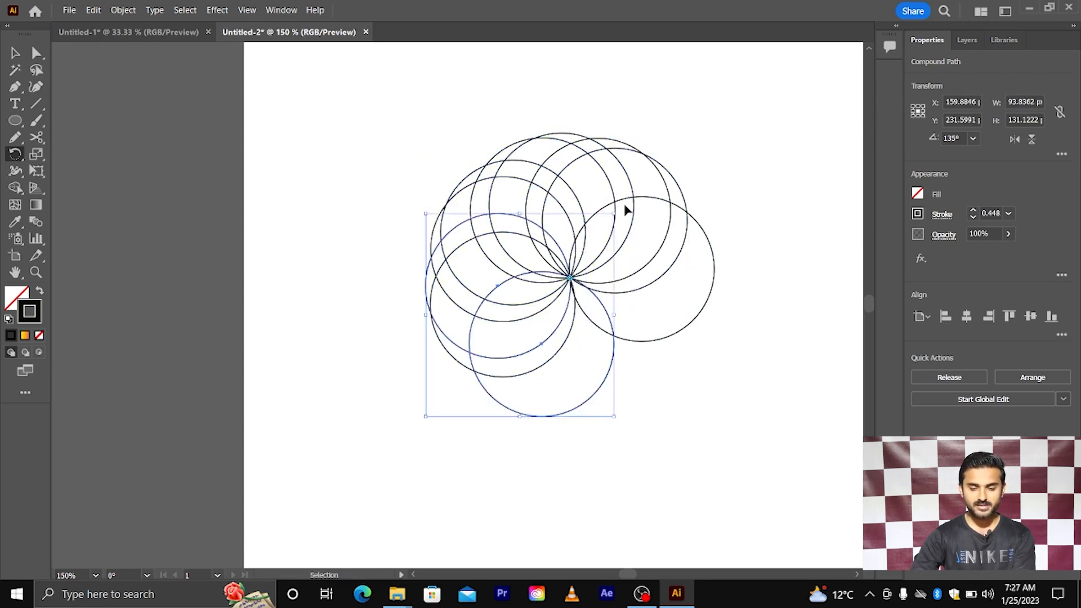
pyautogui.hotkey('ctrl', 'd')
pyautogui.hotkey('ctrl', 'd')
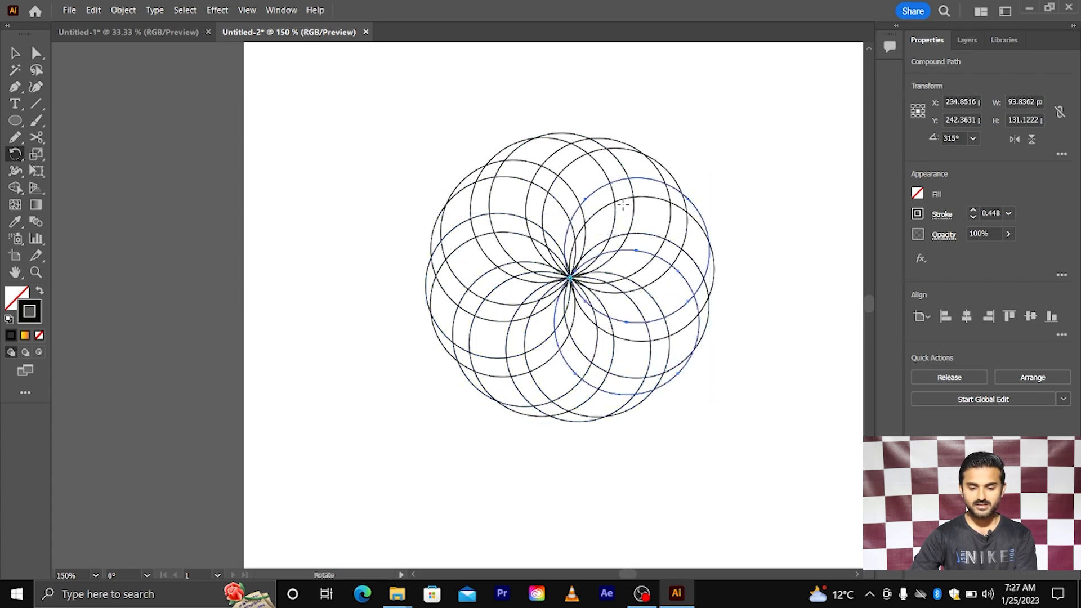
# Select all the rotated circle pairs and combine them into a single compound path
pyautogui.hscroll(1, 514, 253)
pyautogui.click(15, 53)
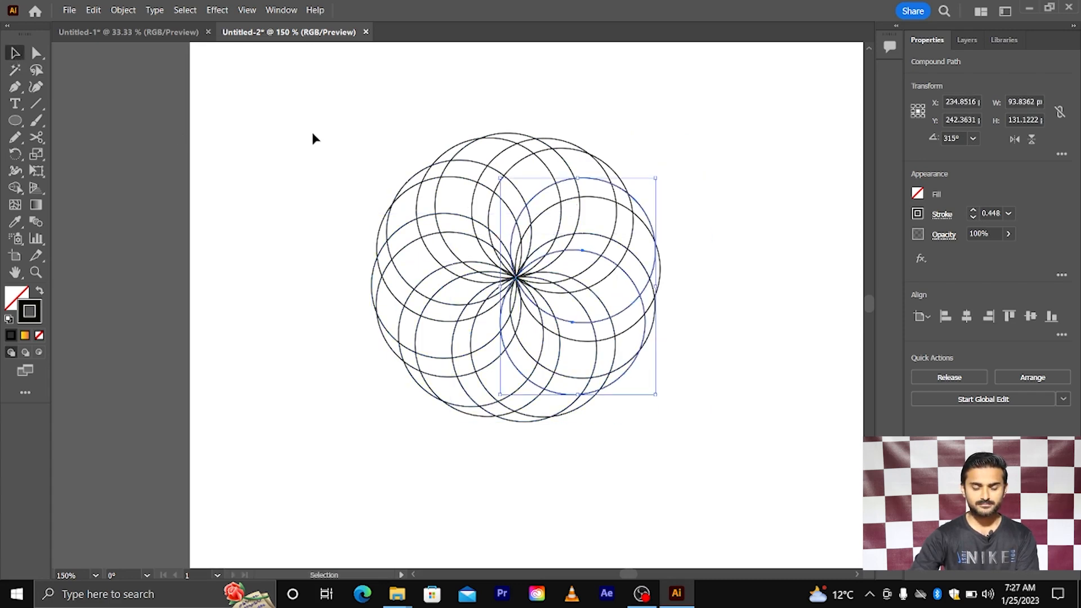
pyautogui.moveTo(324, 97); pyautogui.dragTo(709, 466)
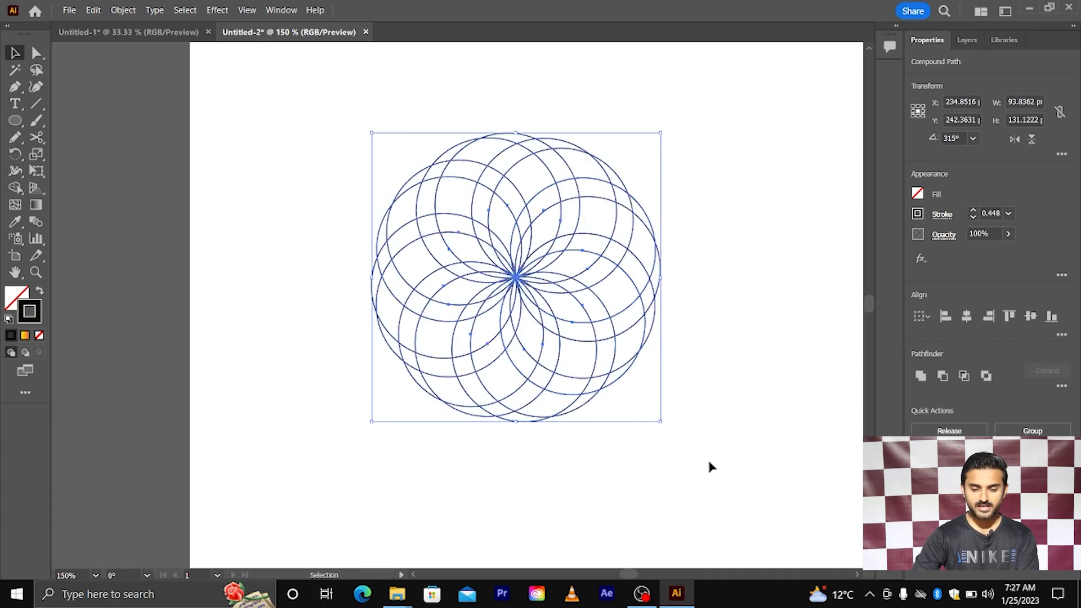
pyautogui.rightClick(510, 248)
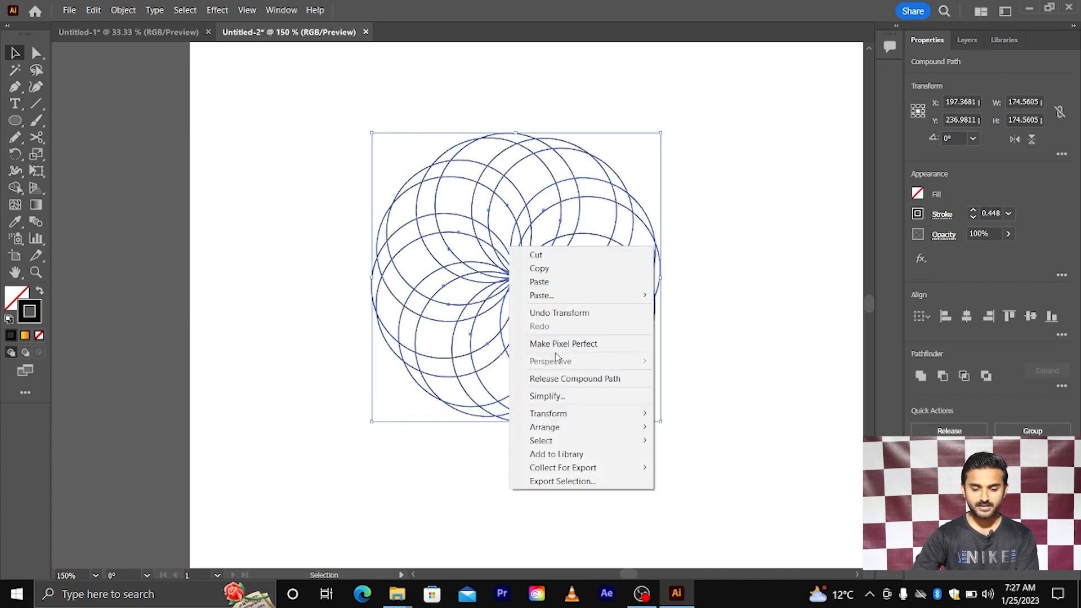
pyautogui.click(122, 12)
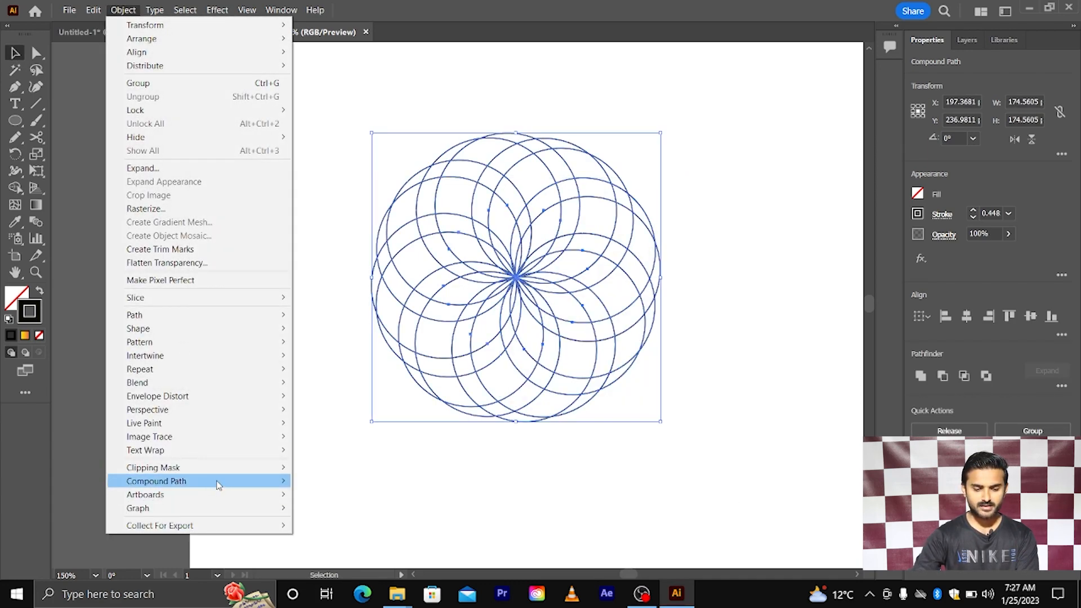
pyautogui.moveTo(217, 483)
pyautogui.click(302, 484)
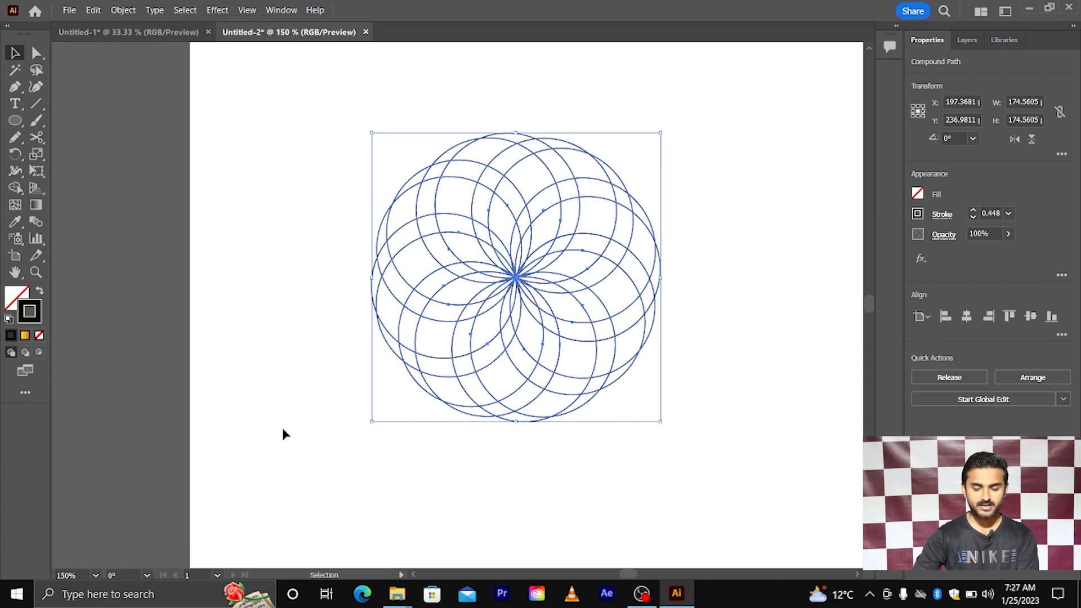
pyautogui.press('v')
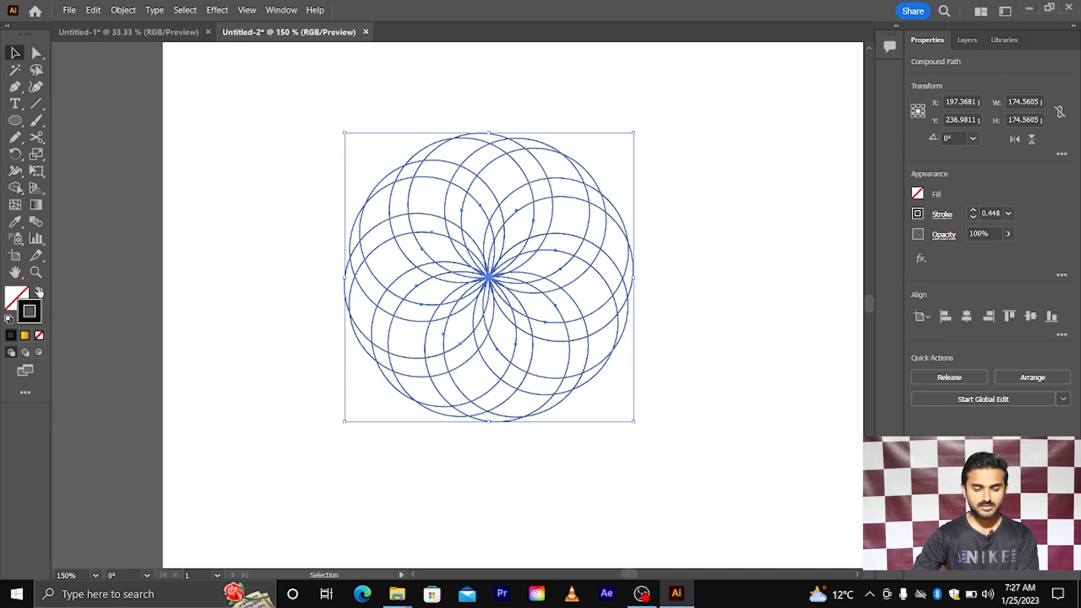
# Swap the compound pattern's fill and stroke to give it a black fill and no stroke, and inspect it
pyautogui.click(39, 292)
pyautogui.click(18, 296)
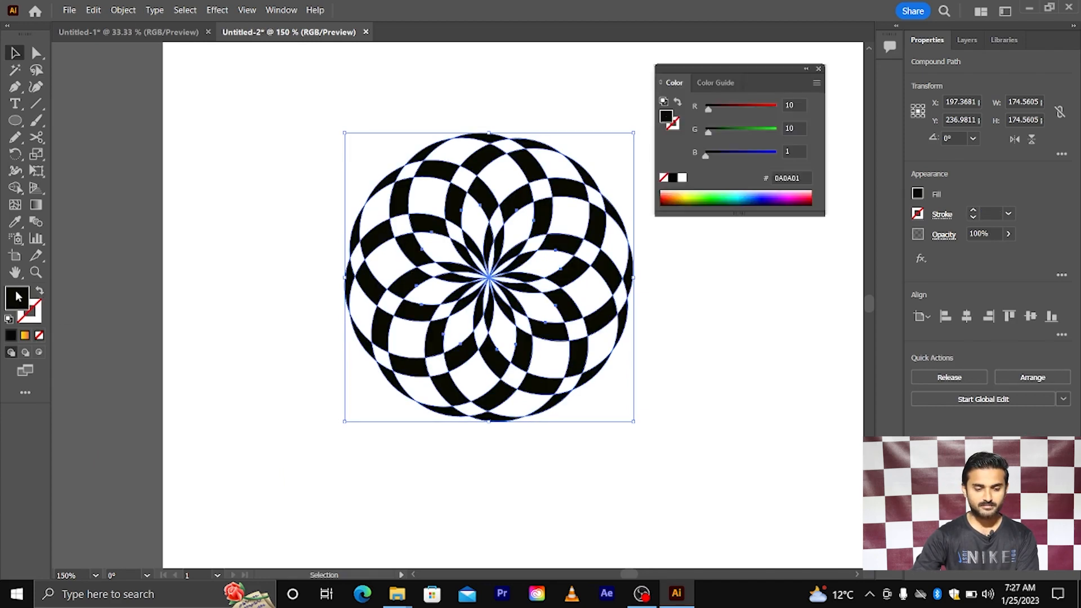
pyautogui.hscroll(1, 313, 321)
pyautogui.scroll(-2, 392, 334)
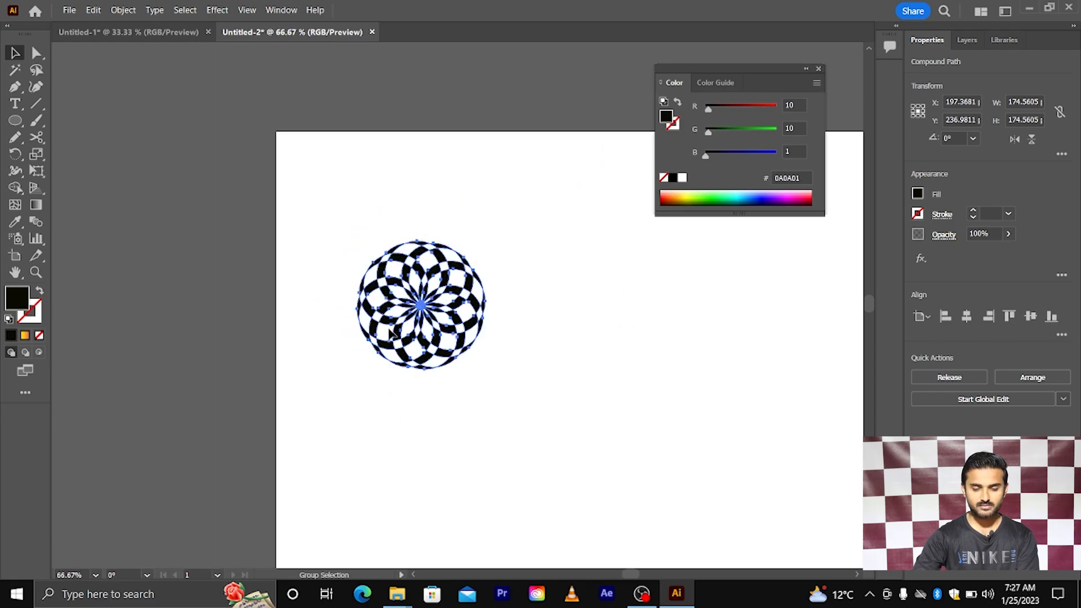
pyautogui.scroll(4, 391, 333)
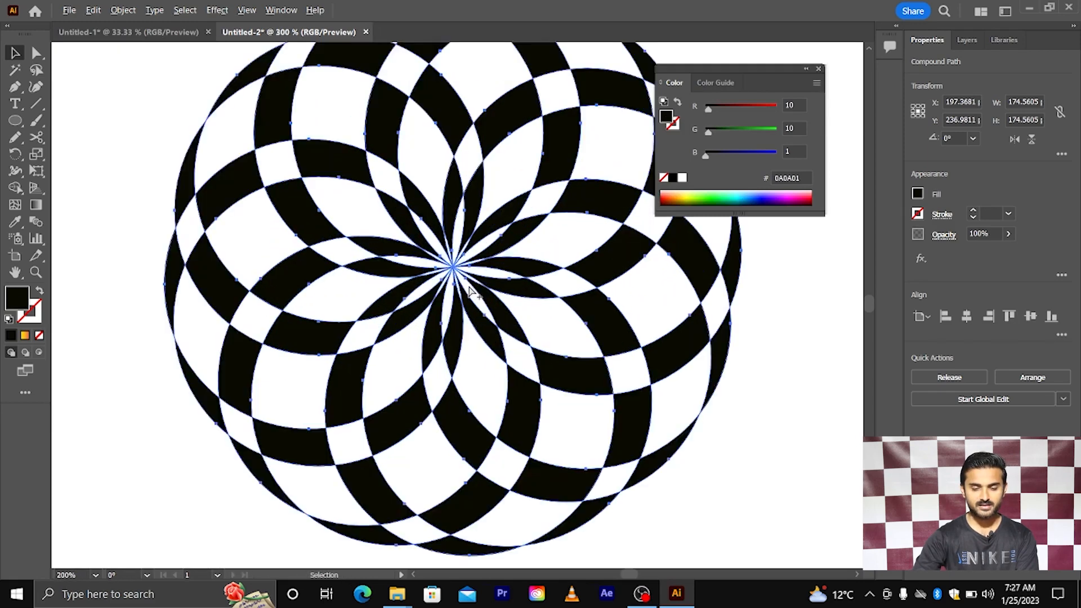
pyautogui.scroll(-3, 470, 292)
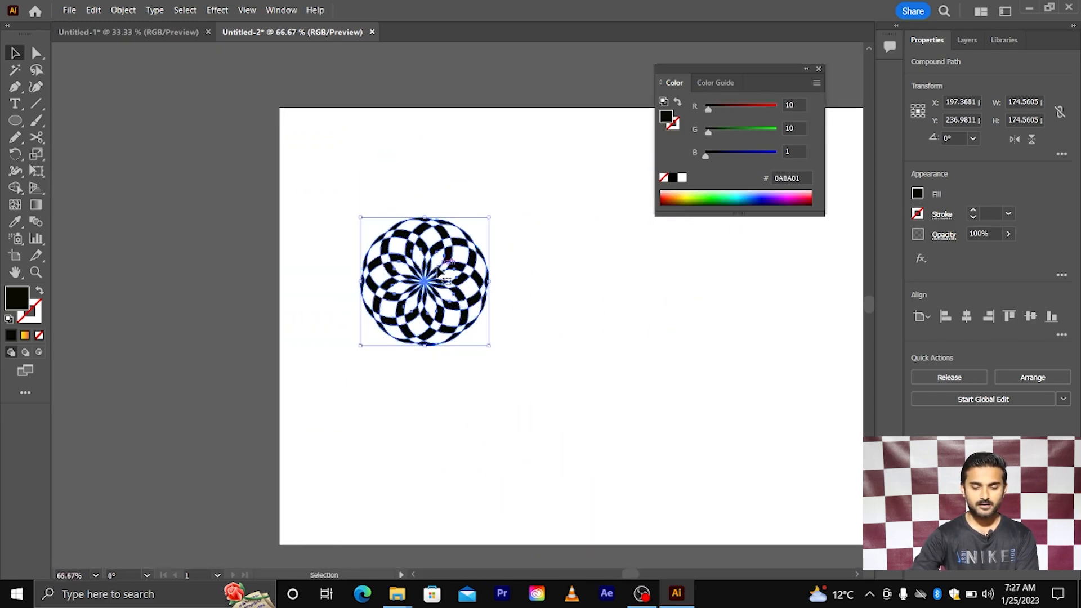
# Move the filled circular pattern about 491 px right and 17 px down to free the canvas area
pyautogui.moveTo(438, 268); pyautogui.dragTo(800, 281)
pyautogui.hscroll(1, 497, 286)
pyautogui.scroll(1, 497, 285)
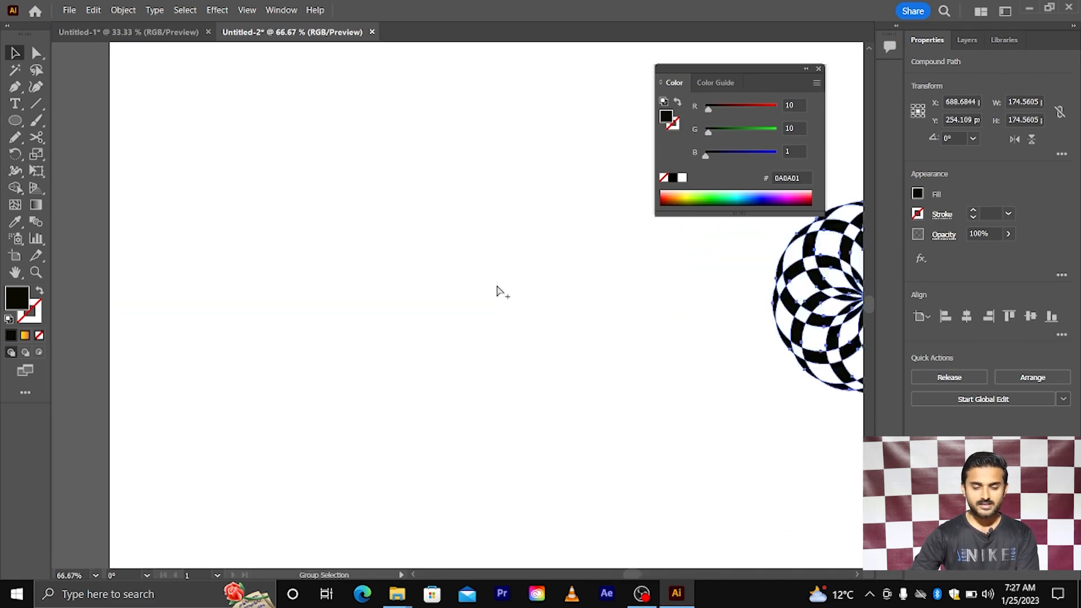
# Draw a circle about 162.7 px in diameter in the empty area and swap its colours to a black outline without fill
pyautogui.scroll(2, 497, 291)
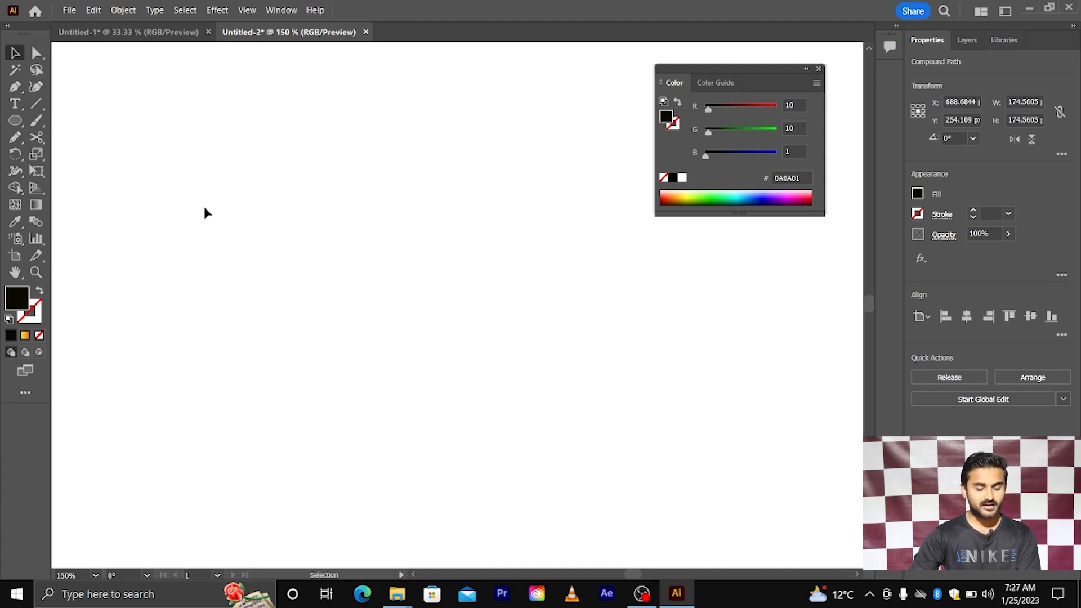
pyautogui.click(17, 121)
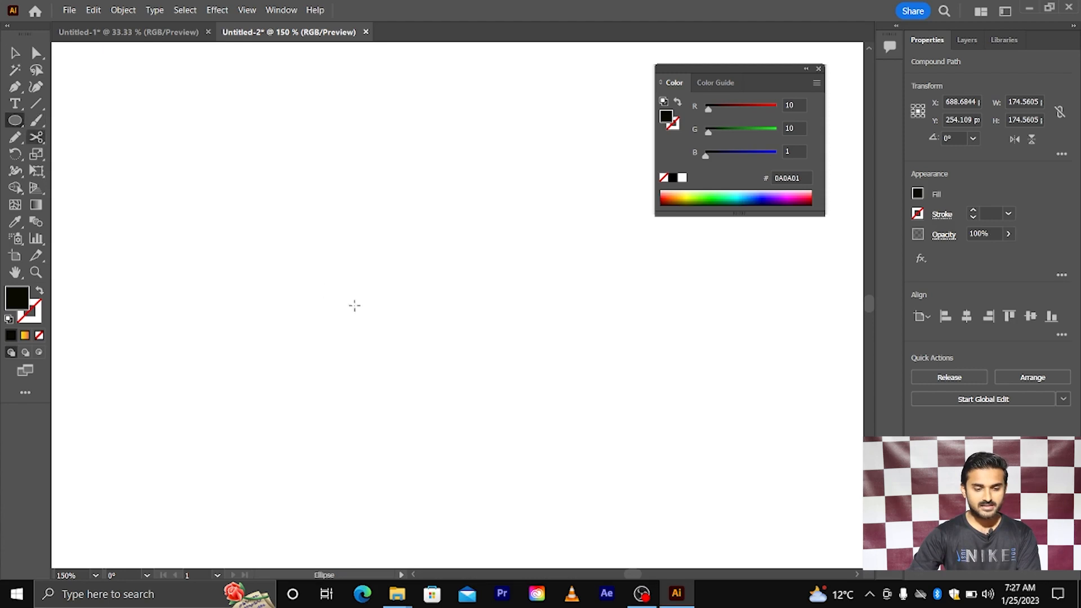
pyautogui.moveTo(384, 292); pyautogui.dragTo(519, 418)
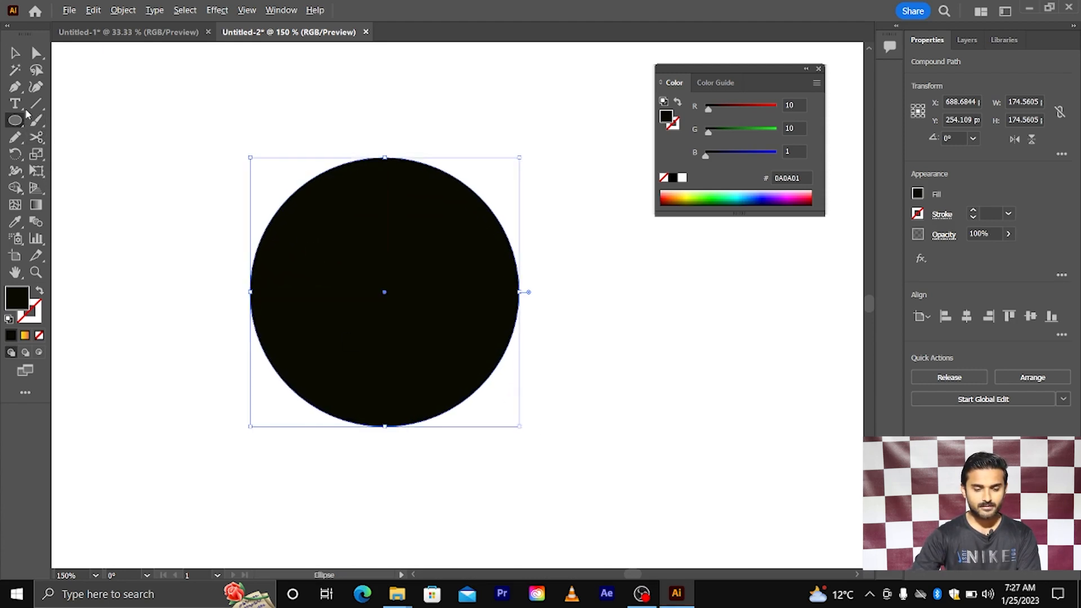
pyautogui.press('v')
pyautogui.click(39, 291)
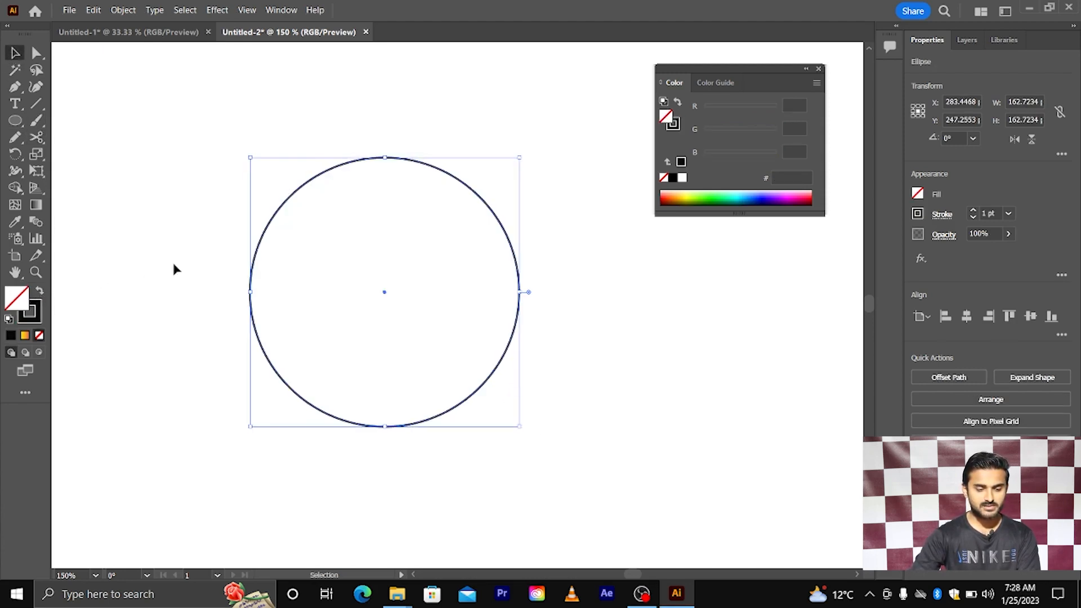
# Paste a copy of the outlined circle in front and scale it to about 81.4 px, keeping its lowest point on the original circle
pyautogui.scroll(-1, 308, 246)
pyautogui.scroll(1, 308, 246)
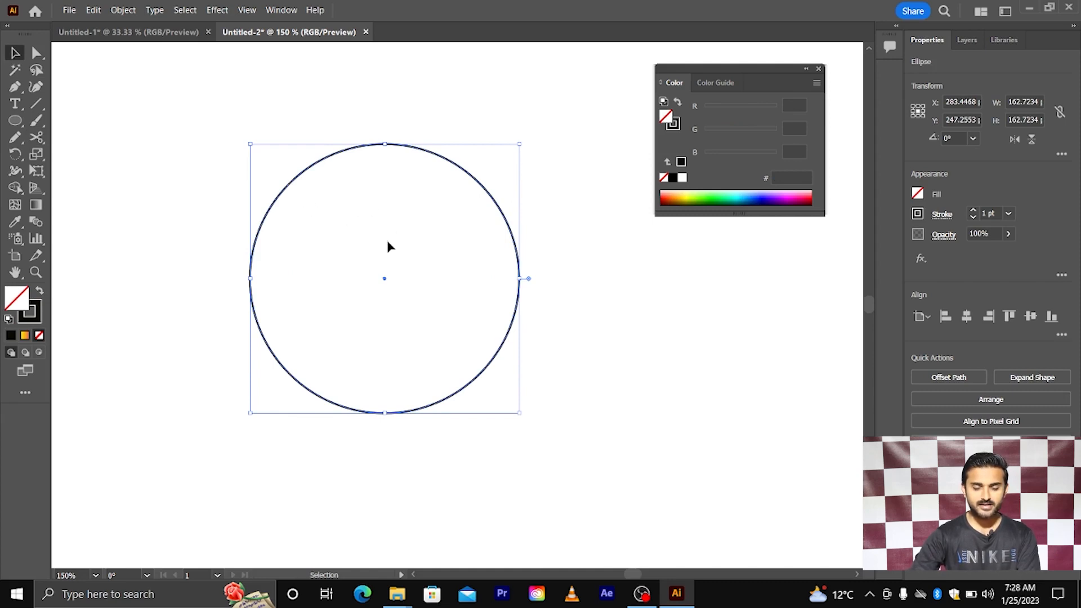
pyautogui.press('a')
pyautogui.press('v')
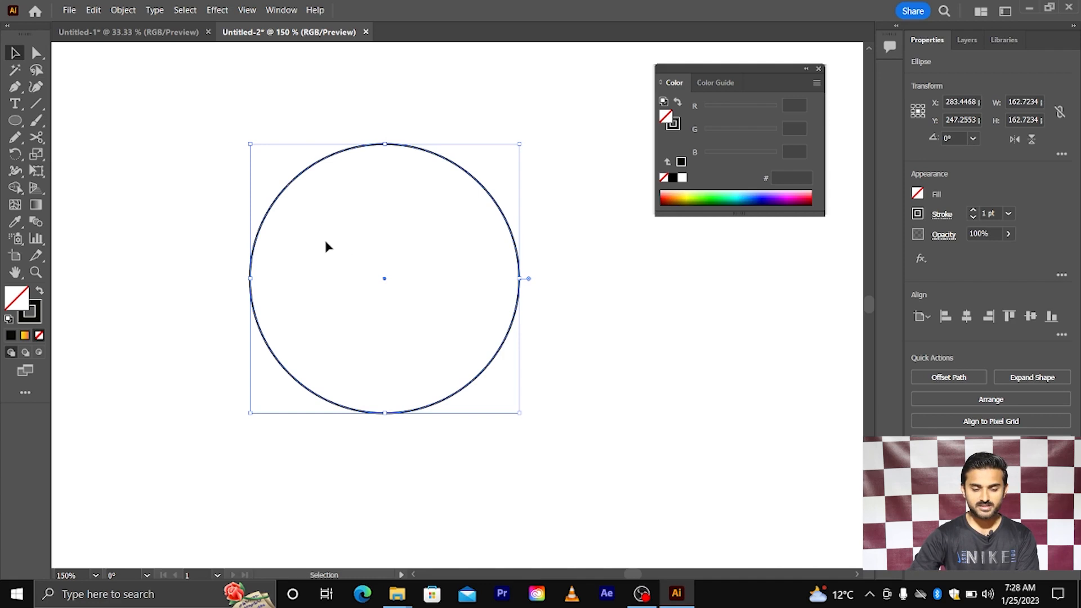
pyautogui.click(93, 10)
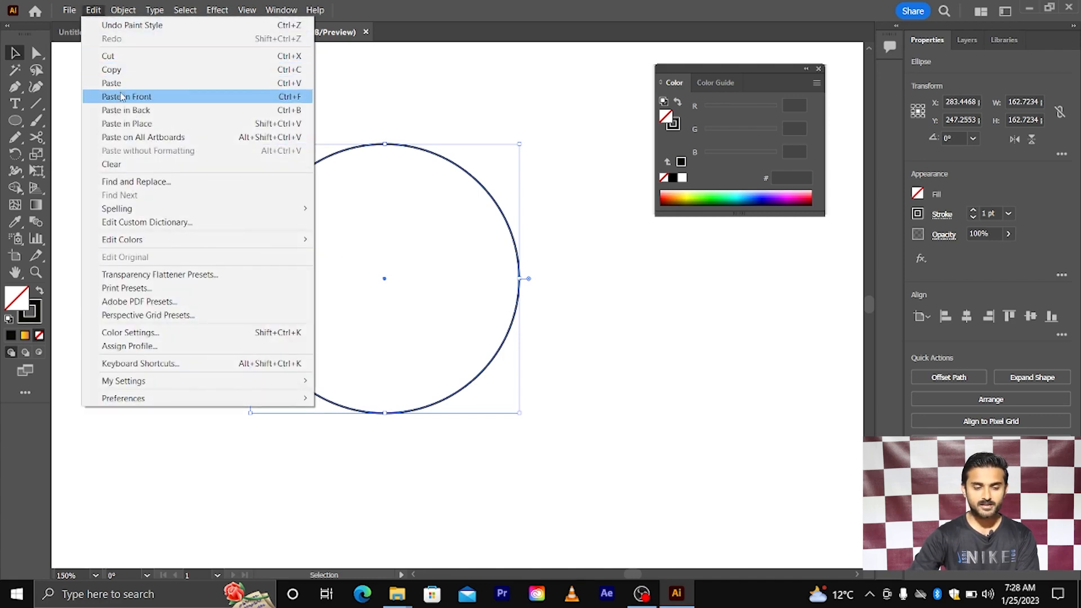
pyautogui.click(121, 97)
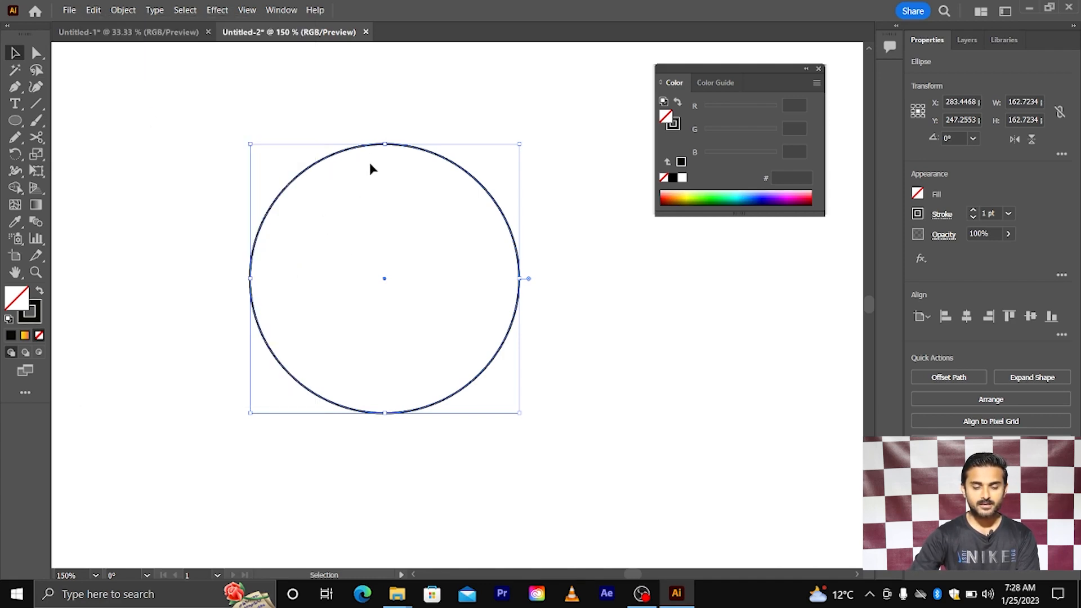
pyautogui.moveTo(385, 145); pyautogui.dragTo(382, 280)
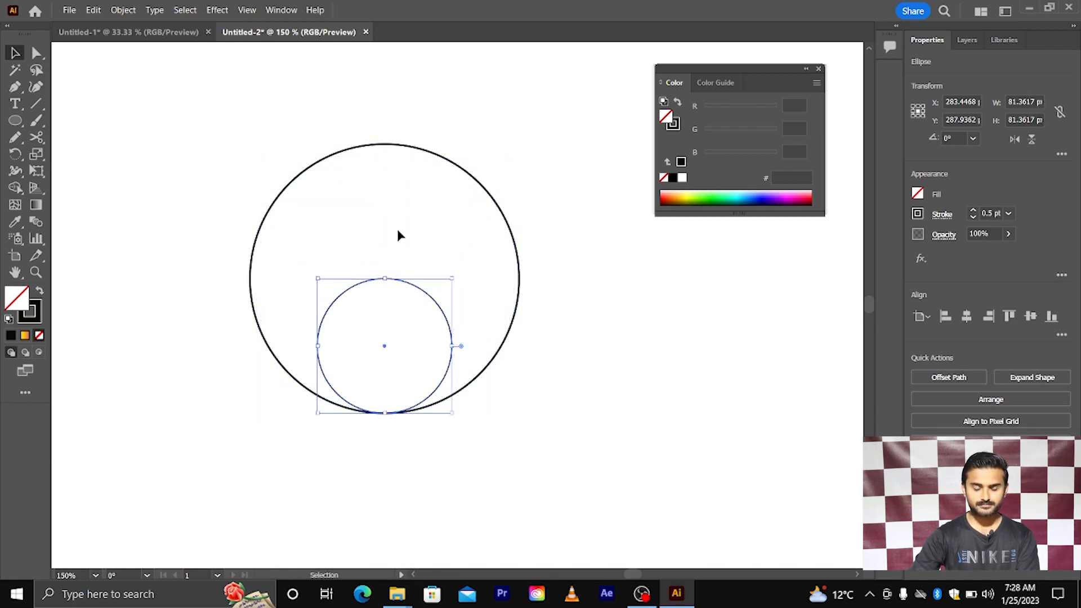
# Create a copy of the small inner circle rotated 60° about the large circle's centre
pyautogui.hscroll(-1, 398, 234)
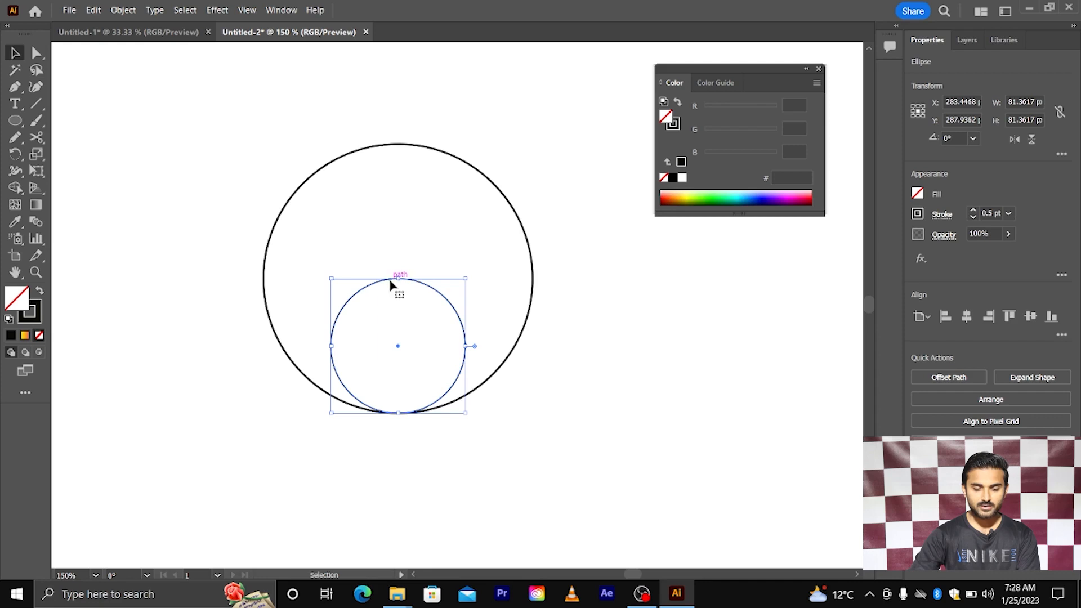
pyautogui.click(16, 157)
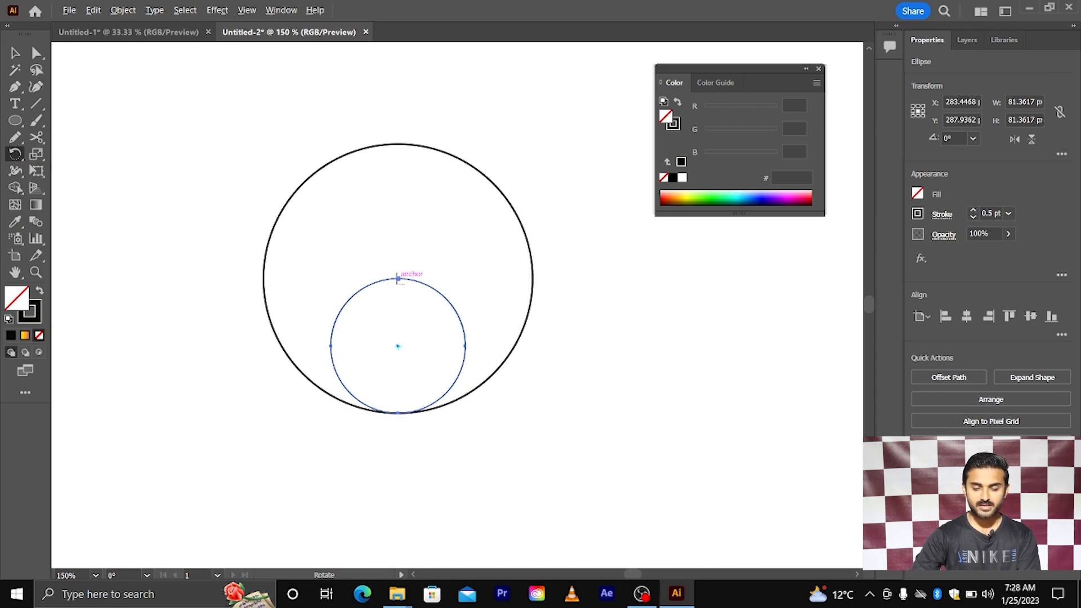
pyautogui.keyDown('alt'); pyautogui.click(398, 279); pyautogui.keyUp('alt')
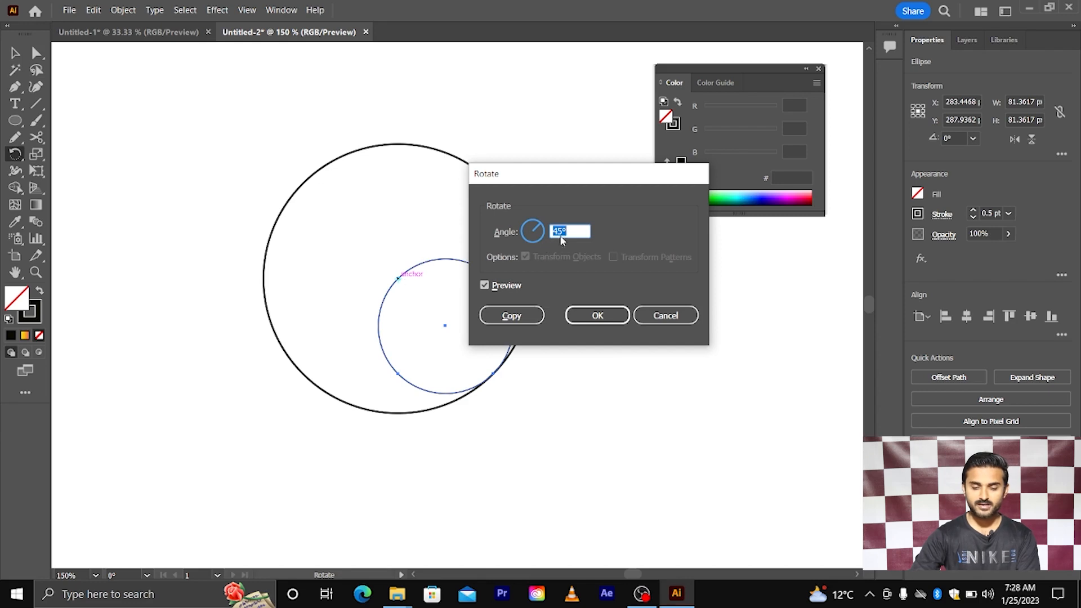
pyautogui.write('60')
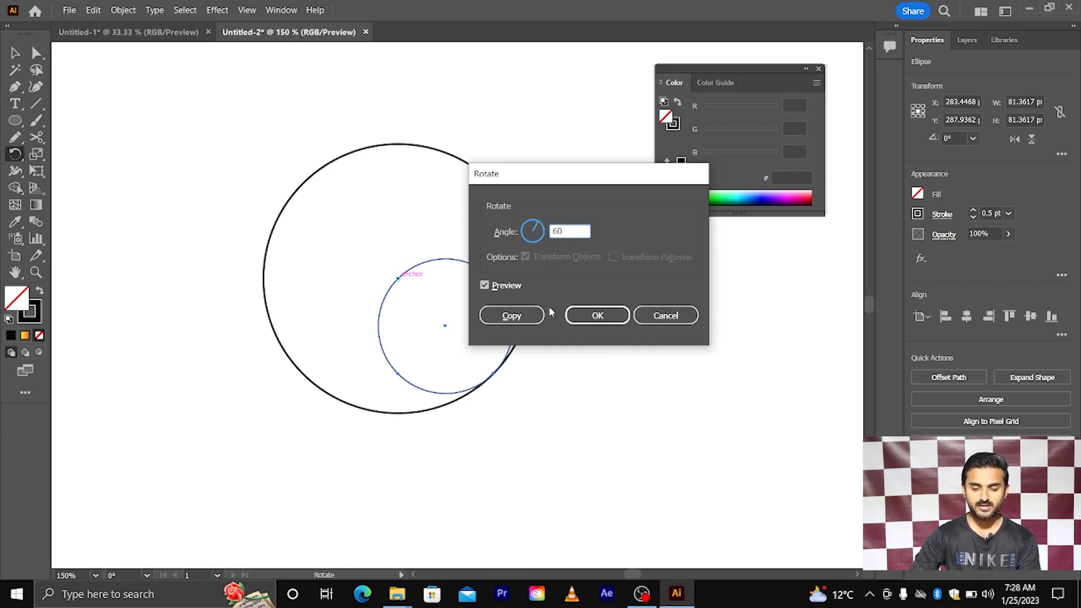
pyautogui.click(510, 315)
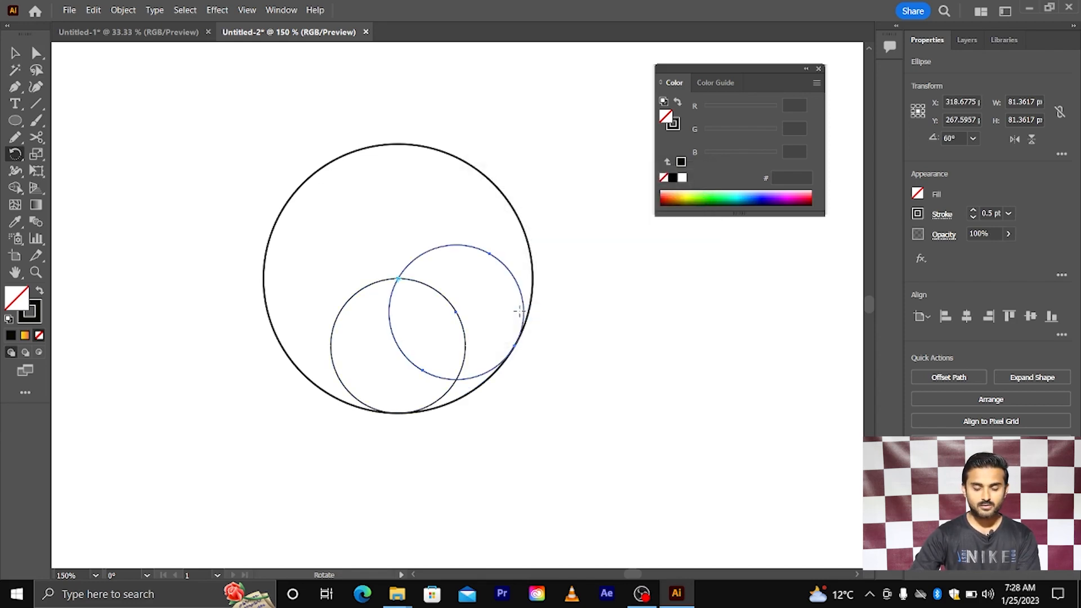
# Repeat the rotated copy four more times to complete a ring of six small circles inside the large circle
pyautogui.press('ctrl')
pyautogui.hotkey('ctrl', 'd')
pyautogui.hotkey('ctrl', 'd')
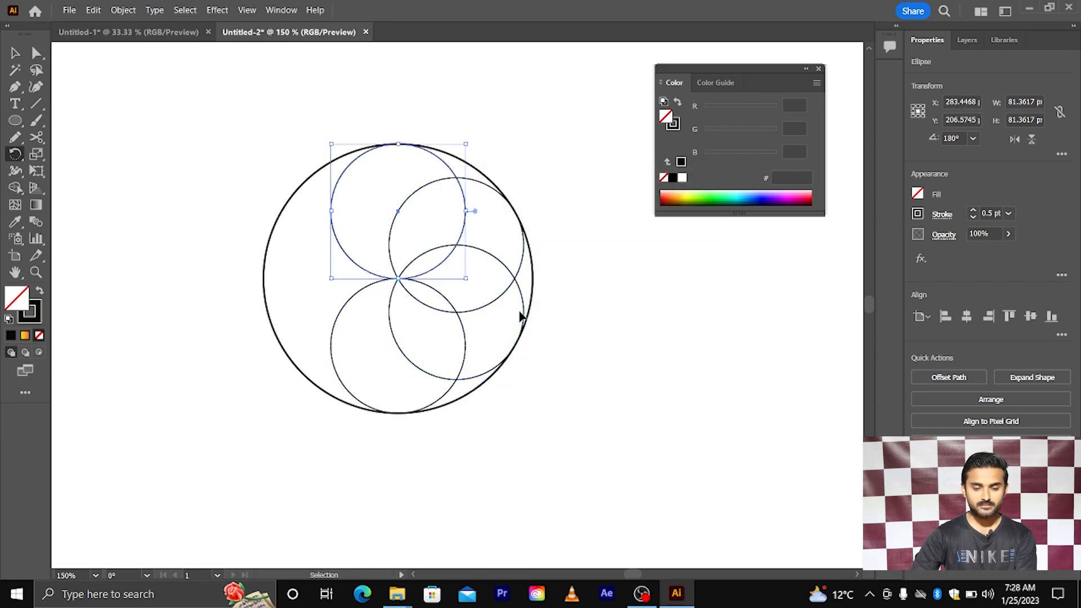
pyautogui.hotkey('ctrl', 'd')
pyautogui.hotkey('ctrl', 'd')
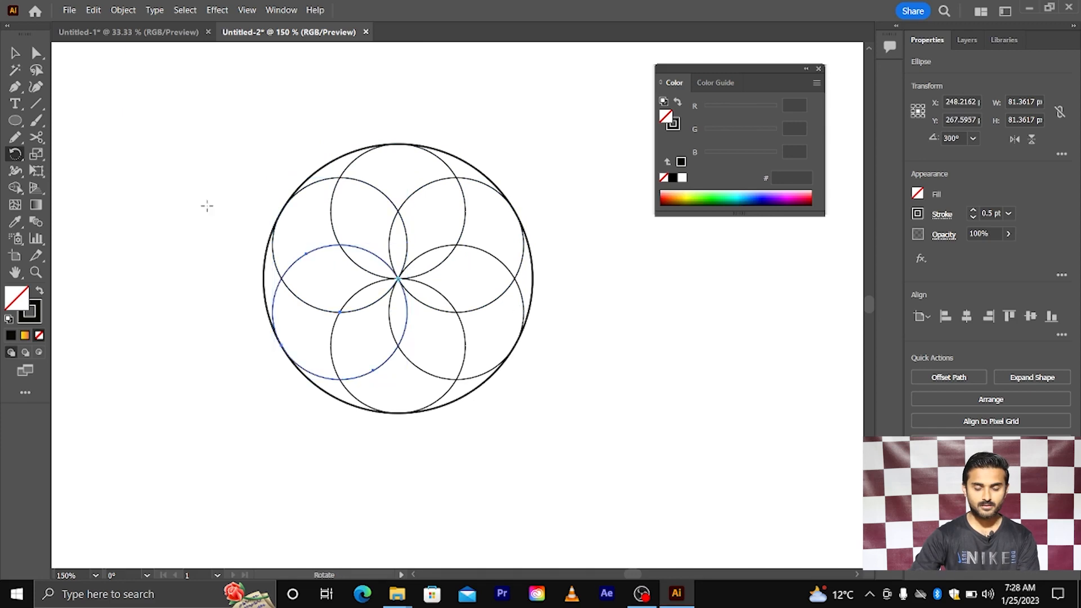
pyautogui.press('v')
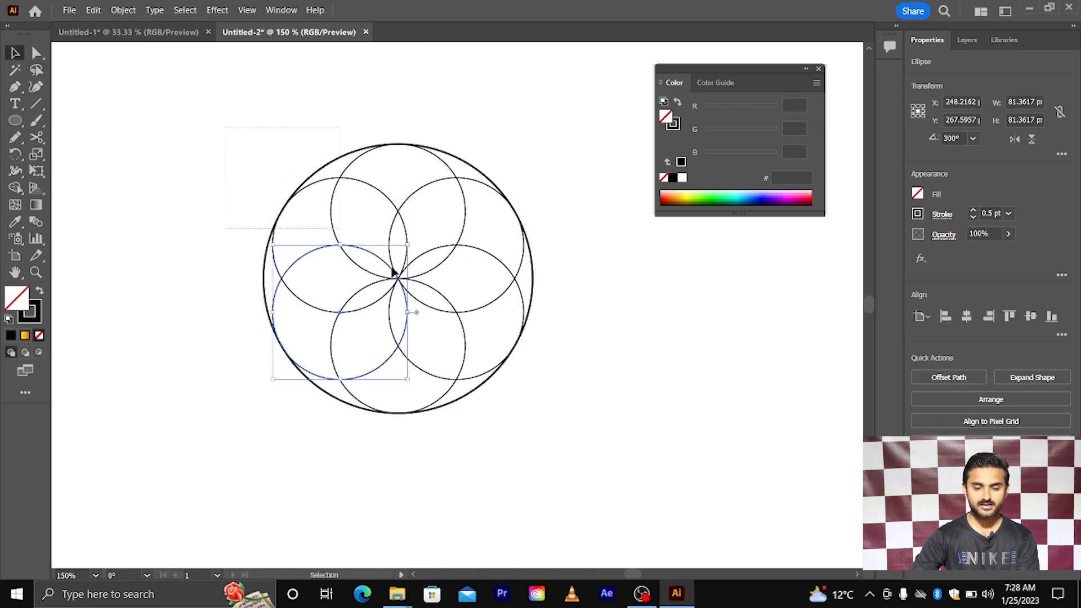
pyautogui.moveTo(394, 273); pyautogui.dragTo(549, 390)
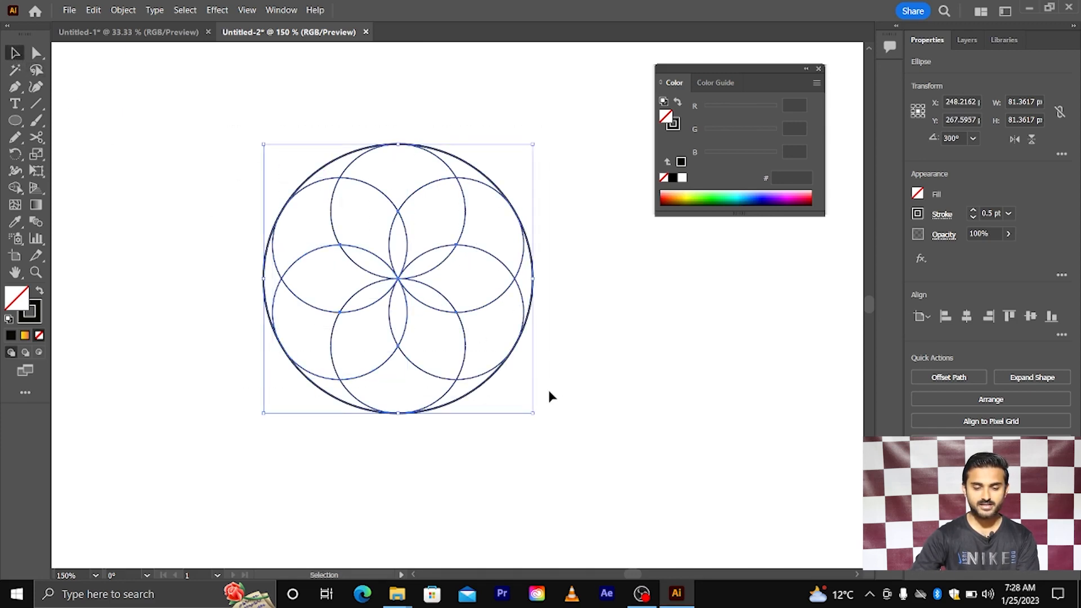
pyautogui.click(564, 335)
# Draw a vertical line about 81.4 px long joining the right-hand anchors of the uppermost and lowermost small circles
pyautogui.scroll(1, 514, 283)
pyautogui.scroll(1, 516, 286)
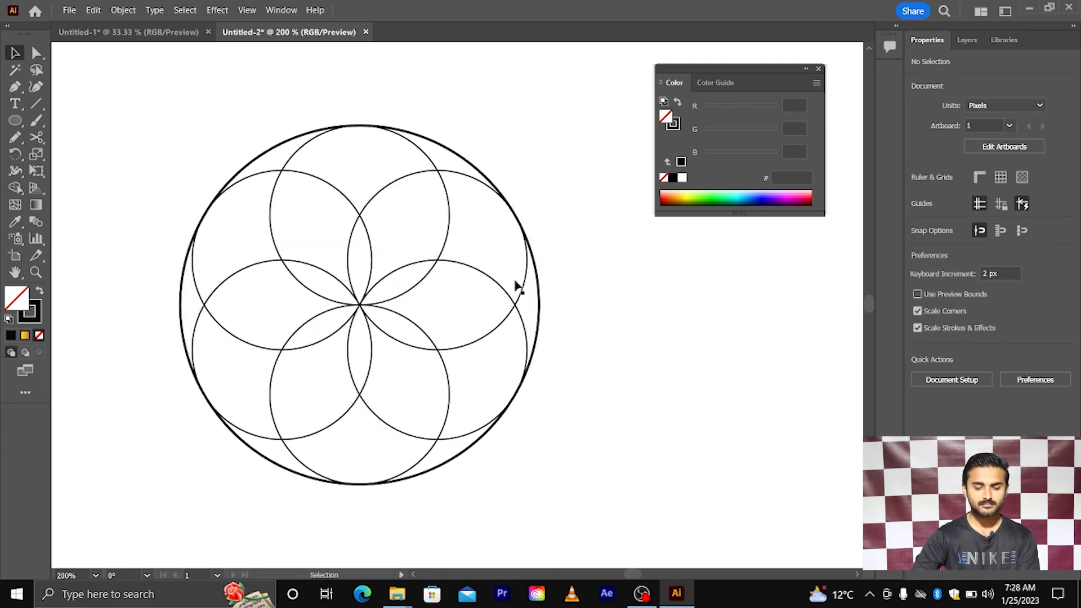
pyautogui.hscroll(-1, 515, 282)
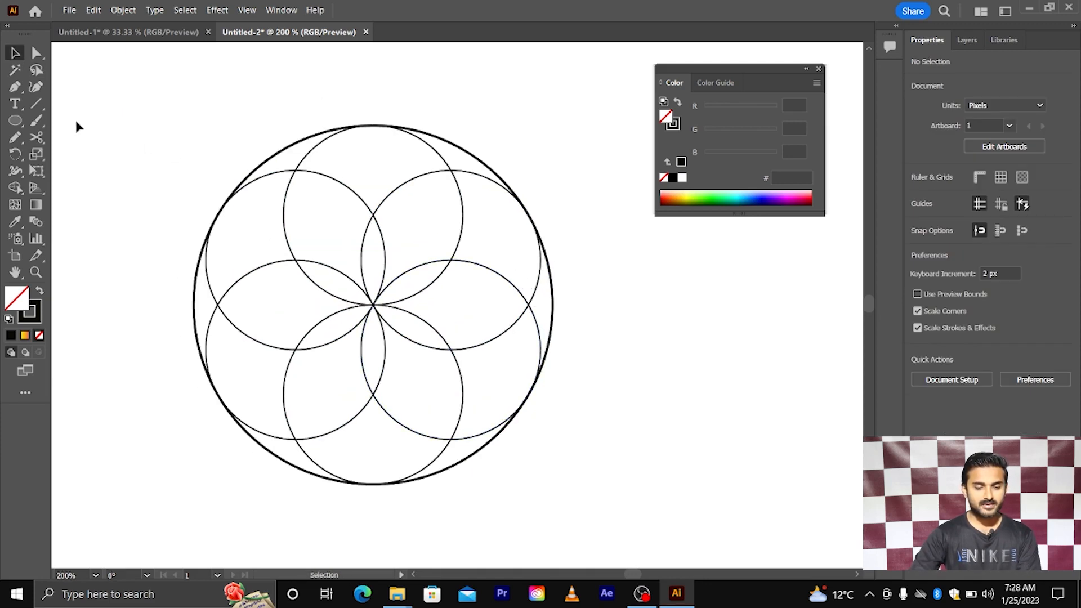
pyautogui.click(37, 105)
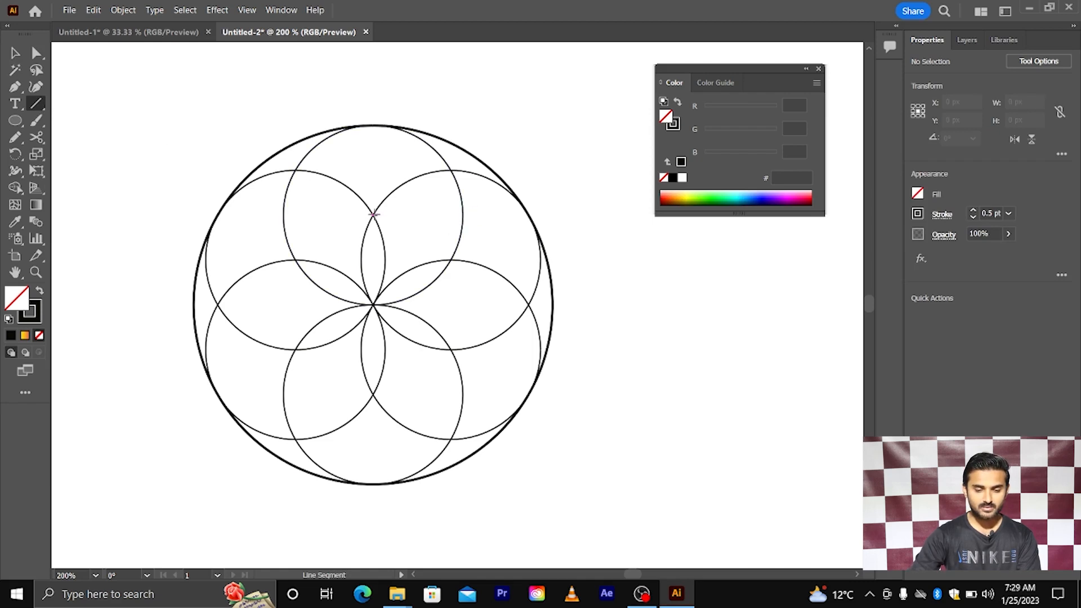
pyautogui.moveTo(373, 214); pyautogui.dragTo(460, 213)
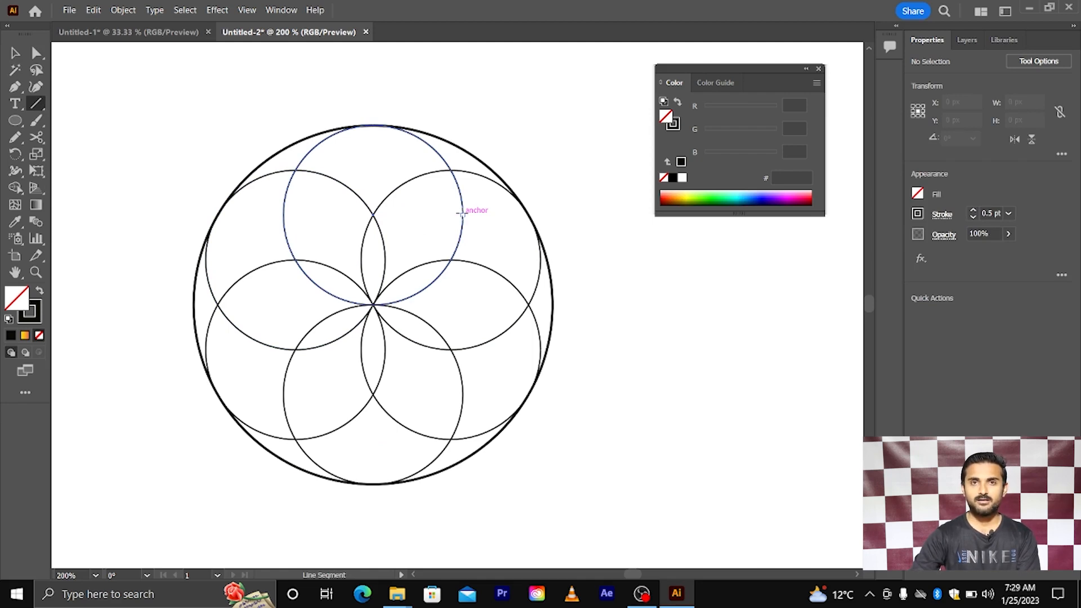
pyautogui.click(247, 9)
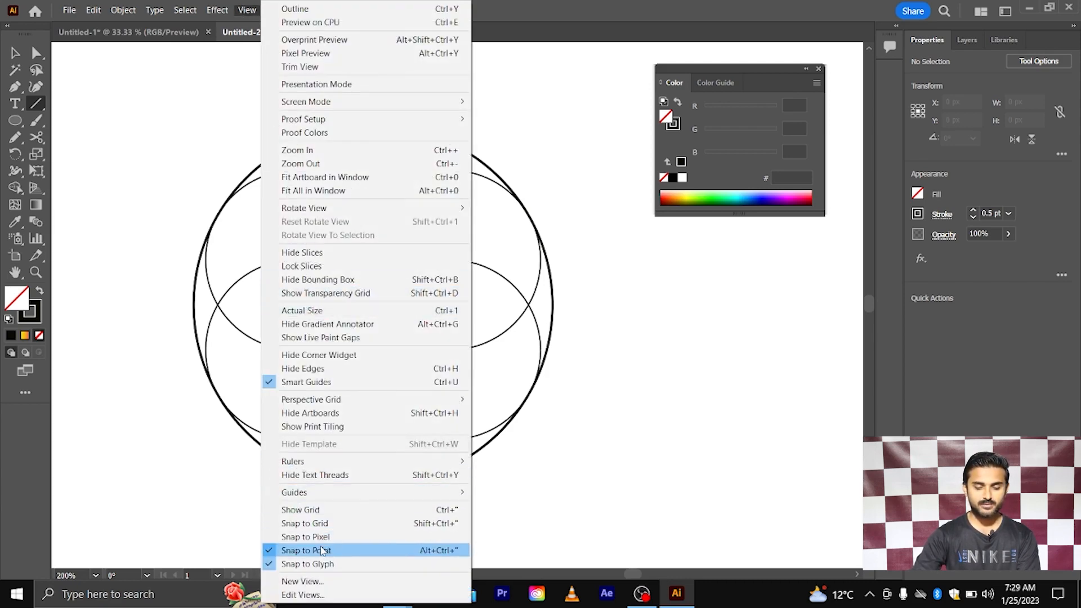
pyautogui.click(510, 294)
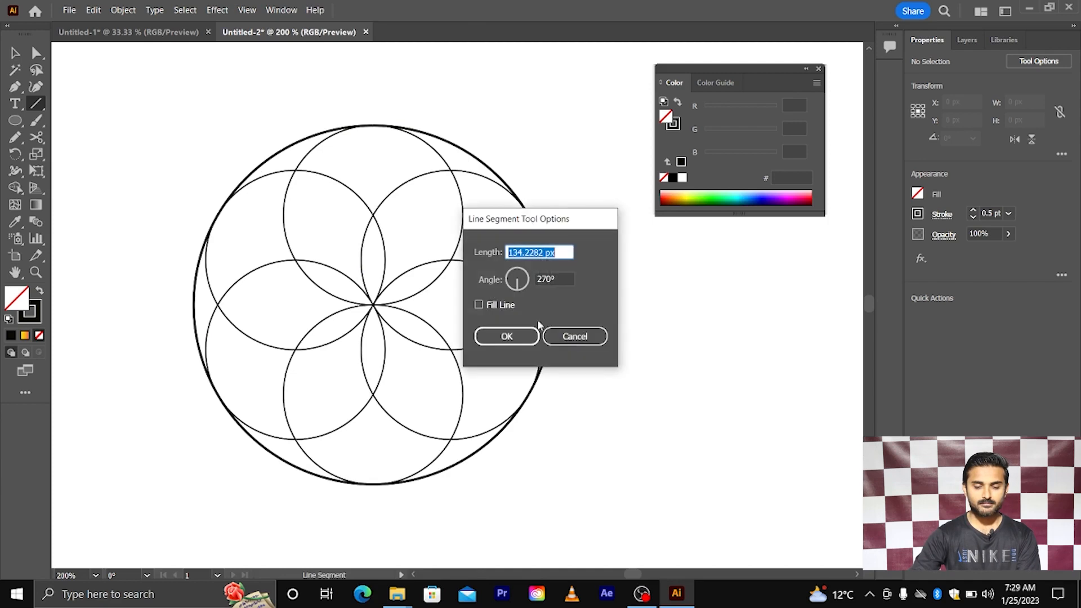
pyautogui.click(556, 332)
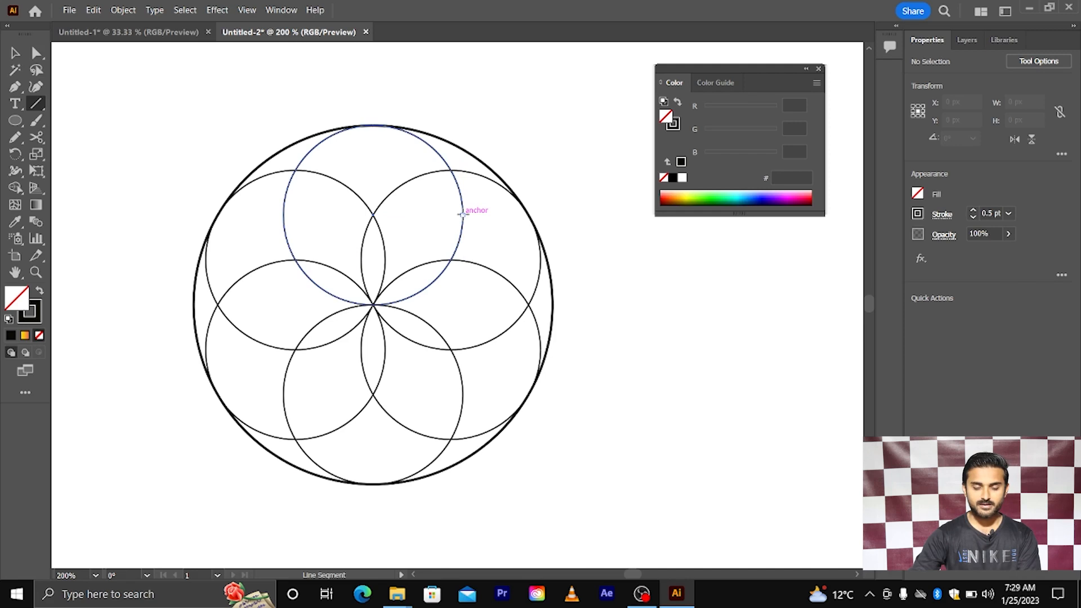
pyautogui.moveTo(462, 213); pyautogui.dragTo(461, 393)
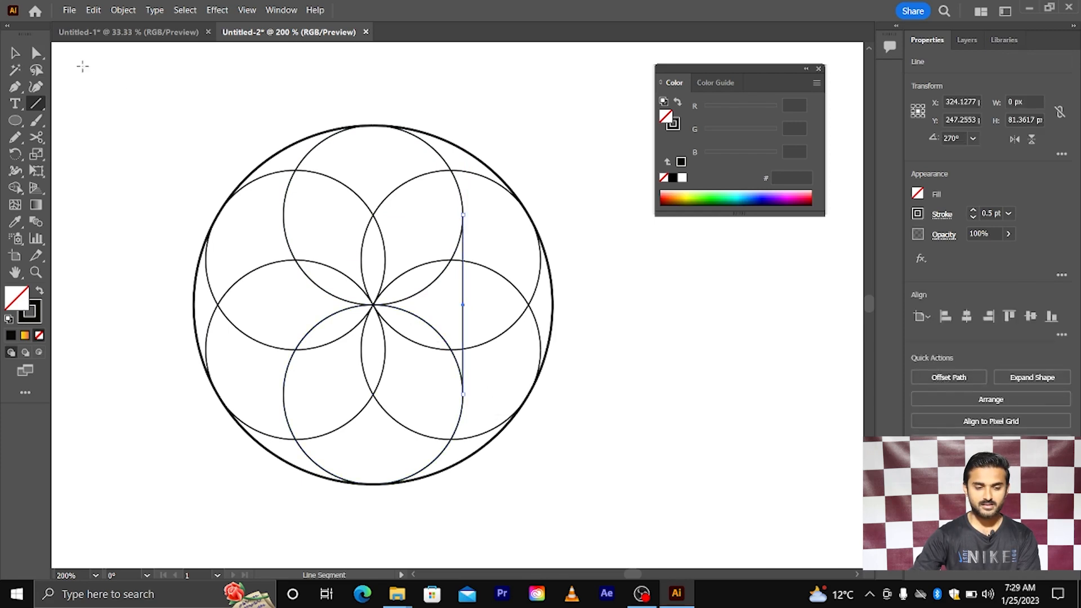
# Copy the vertical line about 81.4 px left onto the same two circles' left-hand anchors, and group both lines
pyautogui.click(15, 52)
pyautogui.click(116, 60)
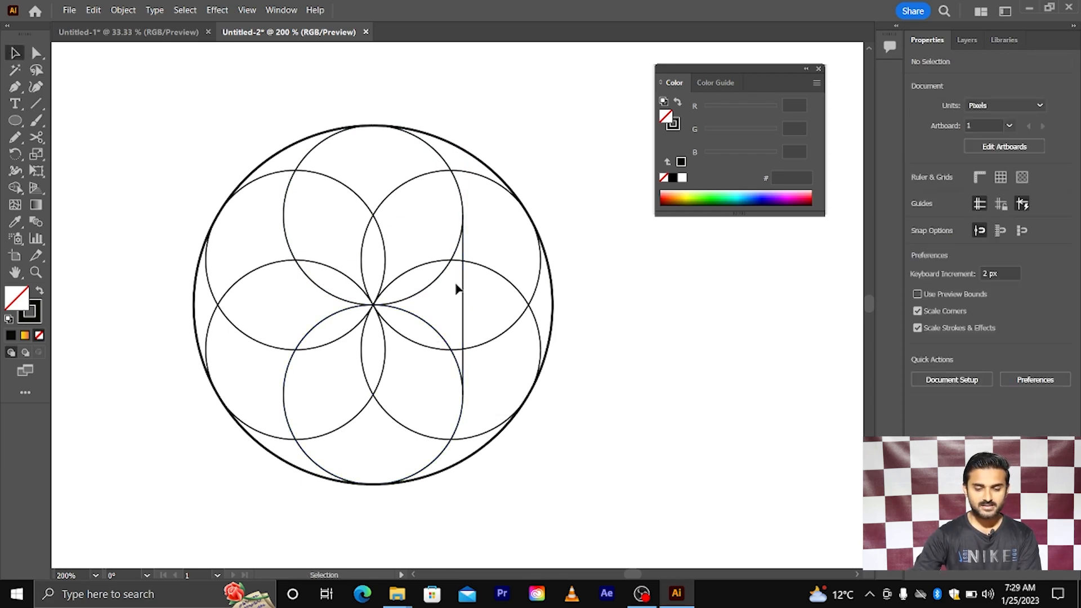
pyautogui.moveTo(456, 288); pyautogui.dragTo(311, 298)
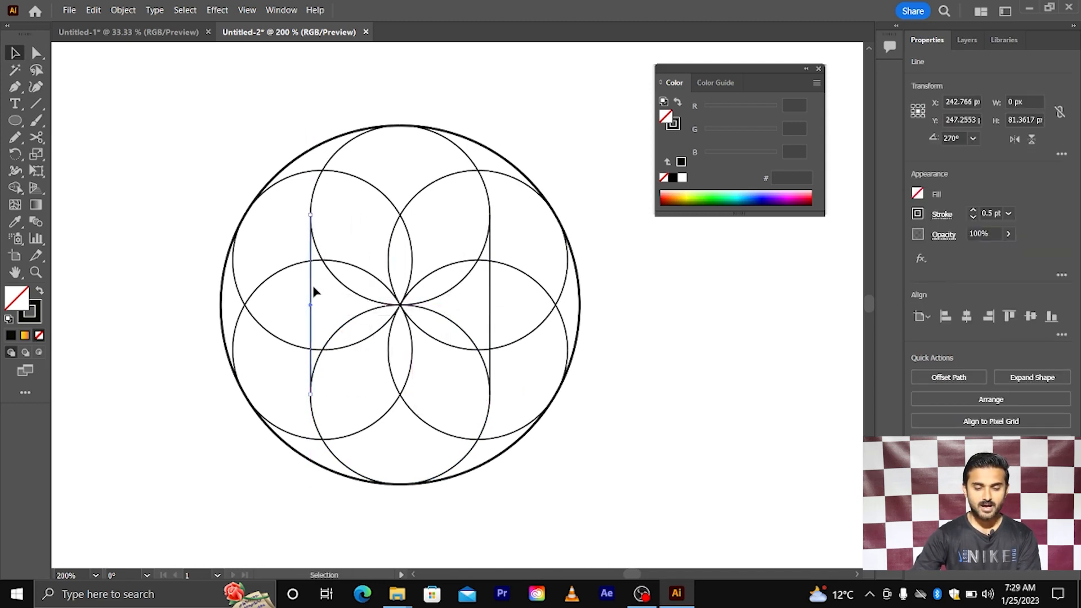
pyautogui.keyDown('shift'); pyautogui.click(490, 292); pyautogui.keyUp('shift')
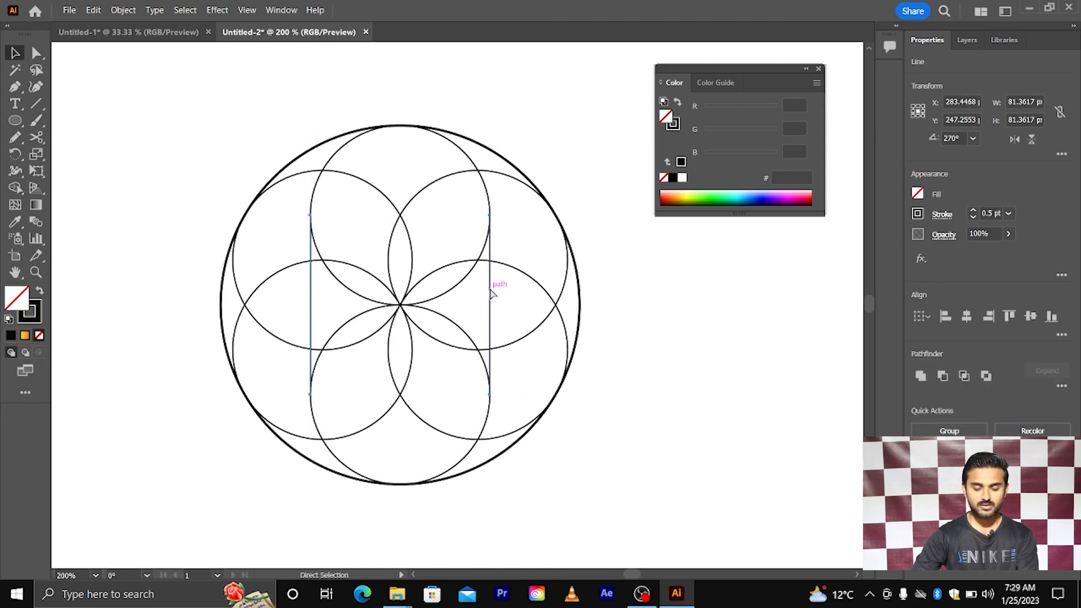
pyautogui.hotkey('ctrl', 'g')
# Create a copy of the line group rotated 60° about the pattern's centre and repeat it once to form a six-line star
pyautogui.scroll(-1, 489, 288)
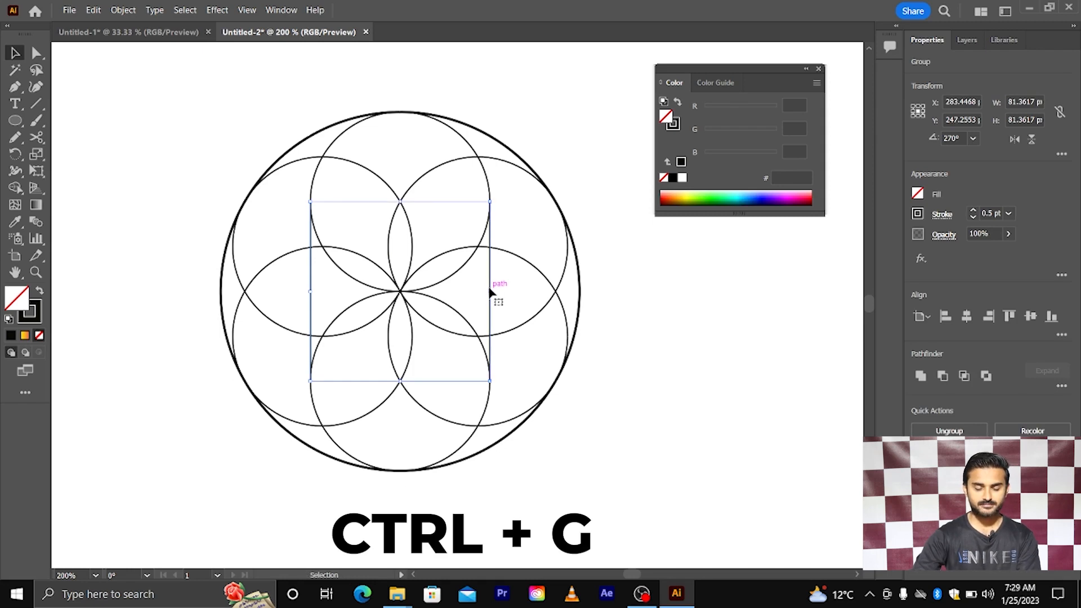
pyautogui.scroll(-1, 494, 285)
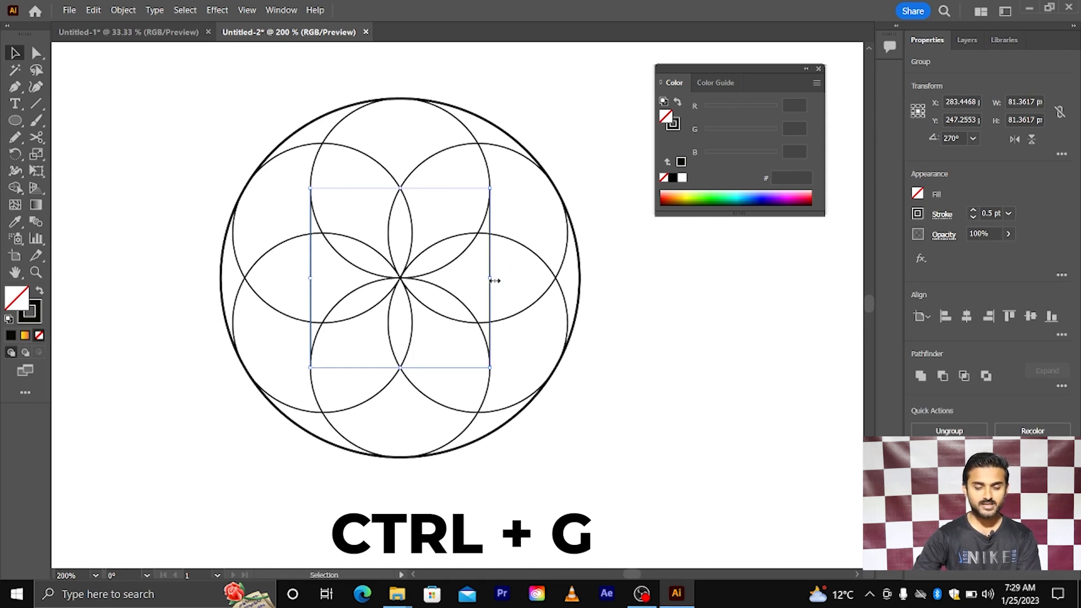
pyautogui.click(15, 155)
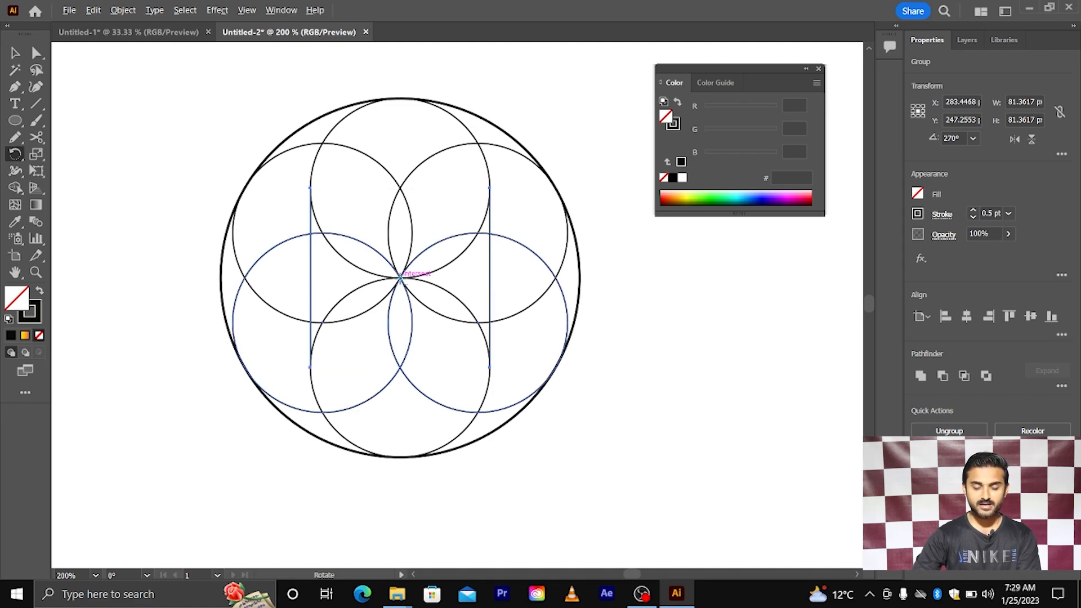
pyautogui.keyDown('alt'); pyautogui.click(401, 277); pyautogui.keyUp('alt')
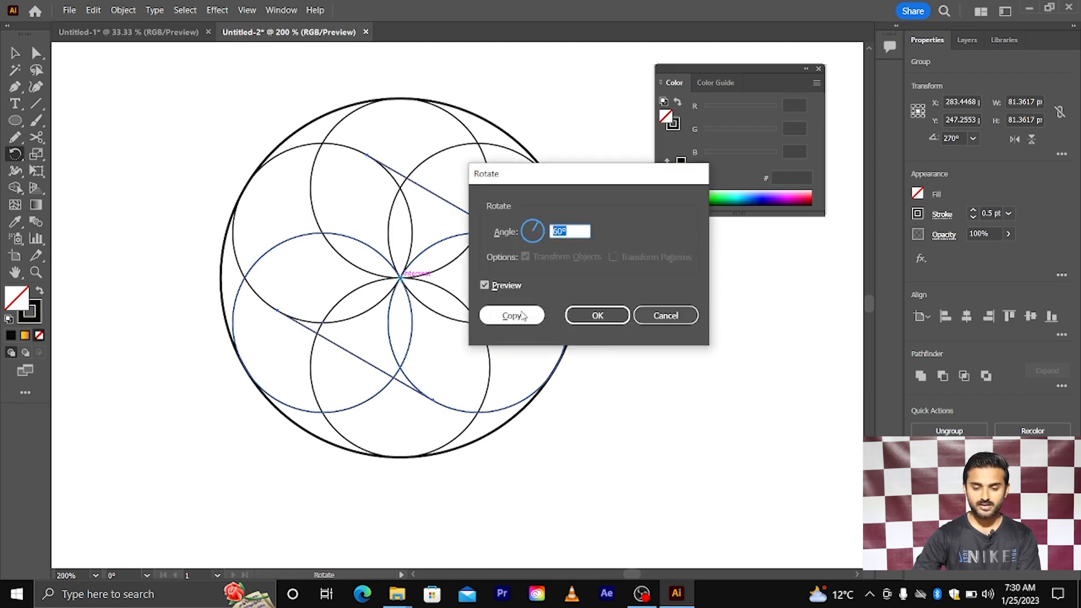
pyautogui.click(511, 315)
pyautogui.press('ctrl')
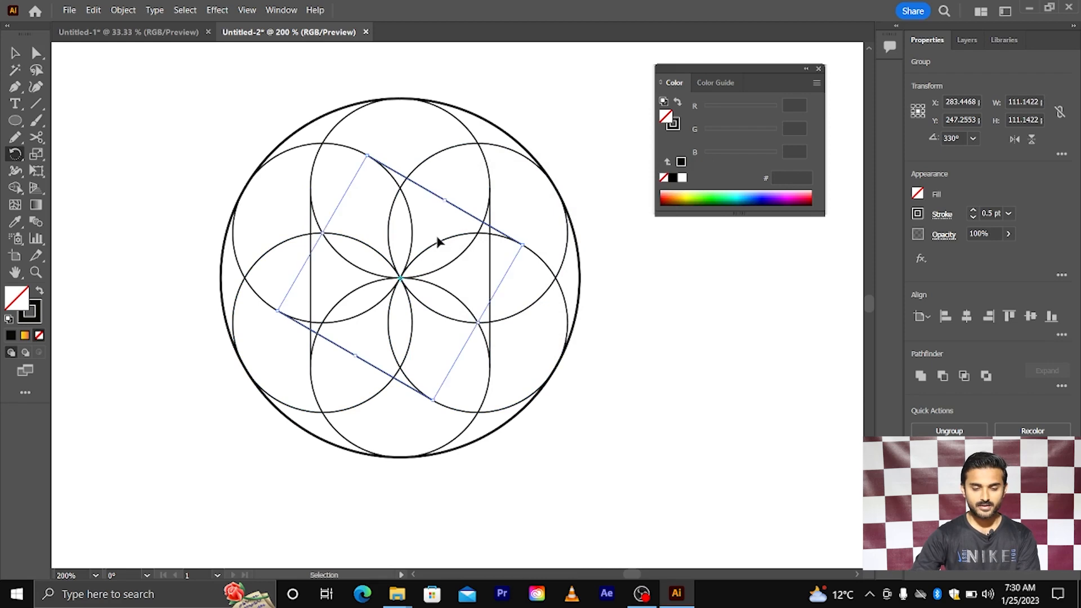
pyautogui.hotkey('ctrl', 'd')
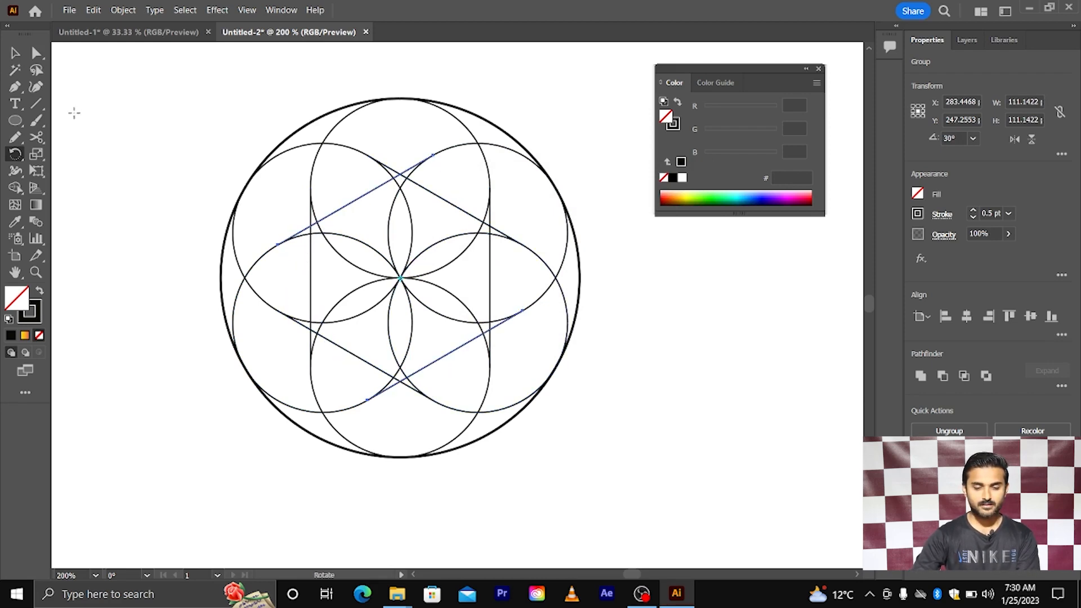
# Select the whole pattern and swap its colours to a black fill without stroke for use with the Shape Builder tool
pyautogui.press('v')
pyautogui.moveTo(139, 99); pyautogui.dragTo(664, 456)
pyautogui.scroll(1, 627, 407)
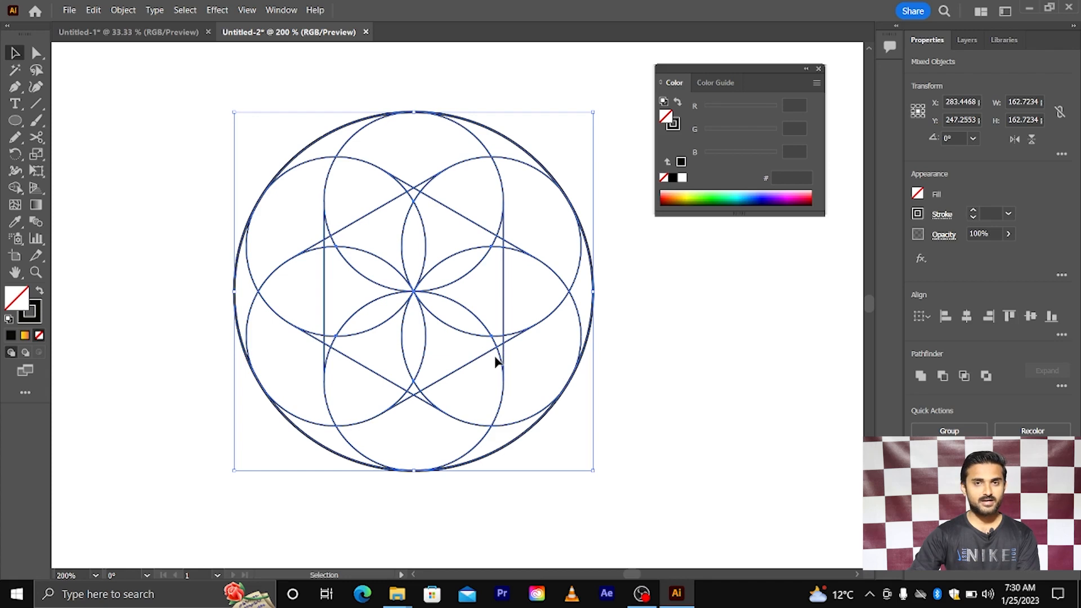
pyautogui.scroll(1, 495, 362)
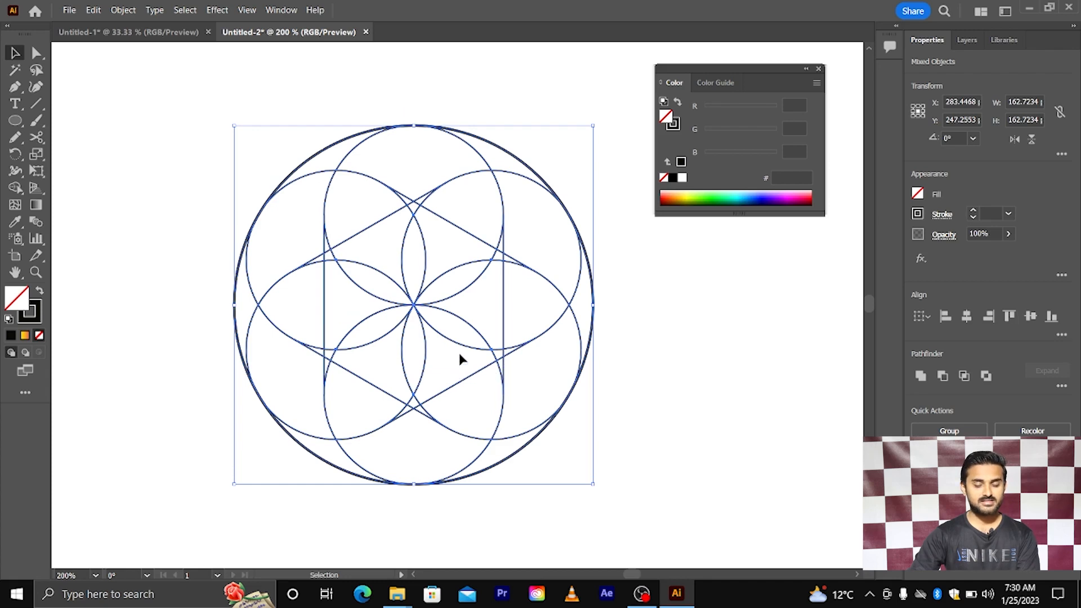
pyautogui.click(16, 189)
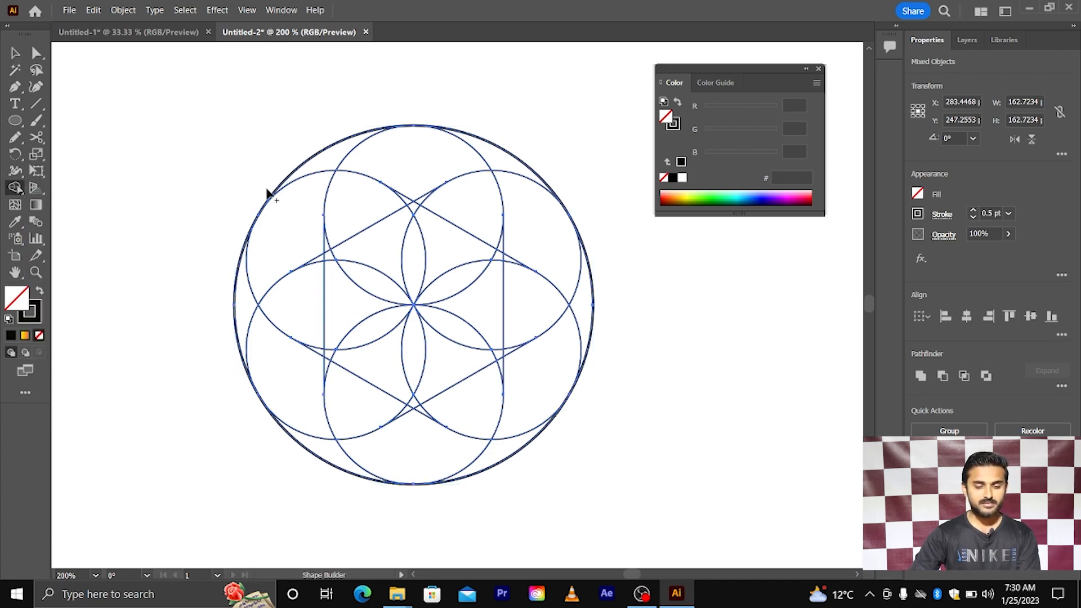
pyautogui.hscroll(2, 268, 193)
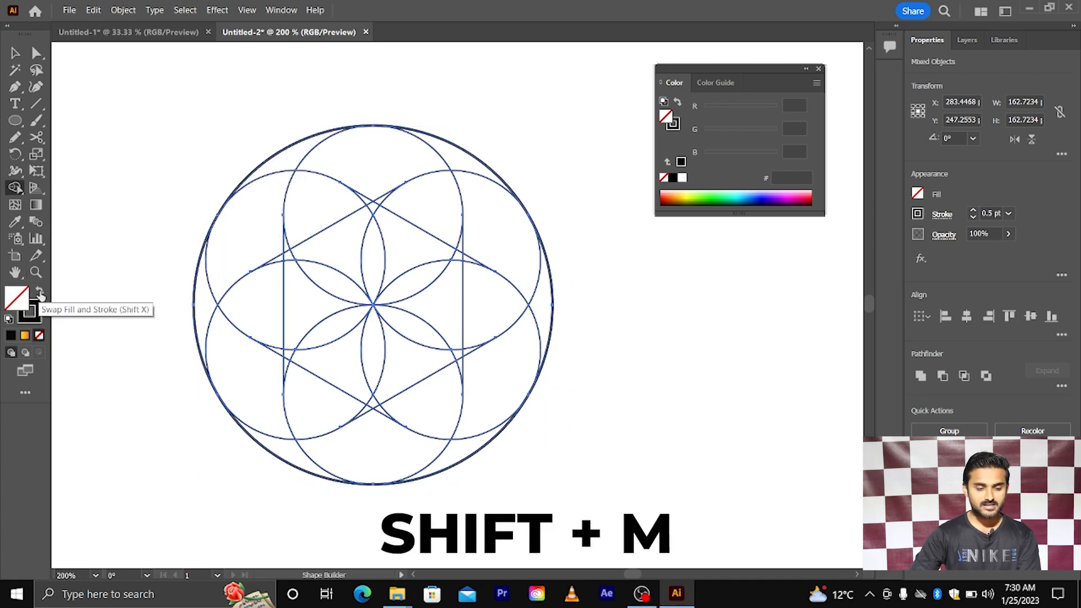
pyautogui.click(40, 294)
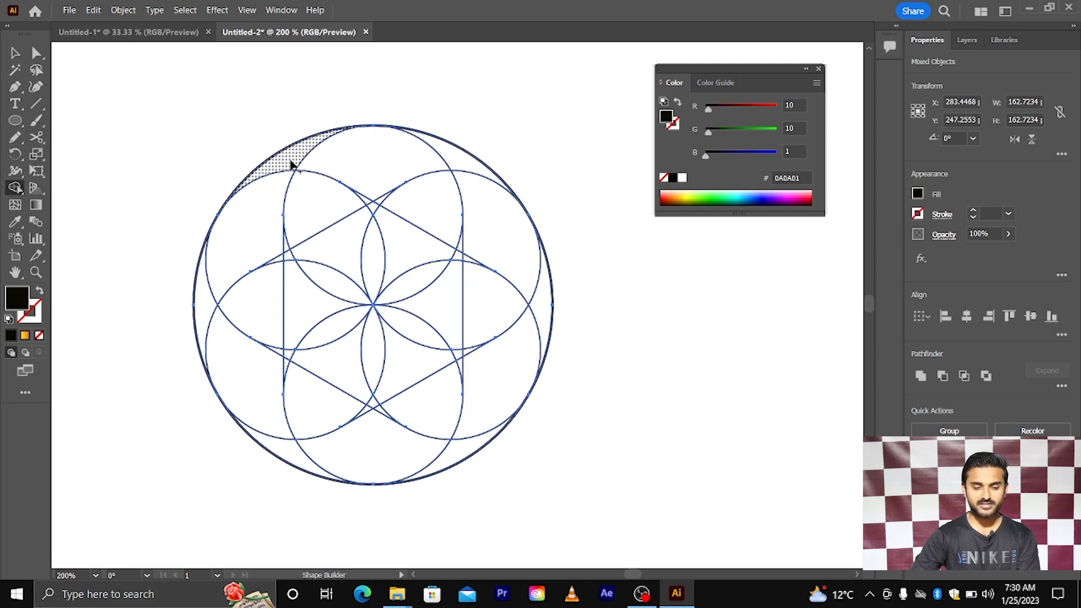
# Merge the upper-left edge sliver and adjoining upper regions into one black swirl blade with Shape Builder, and check its pointed corner
pyautogui.moveTo(292, 164)
pyautogui.mouseDown()
pyautogui.moveTo(362, 169)
pyautogui.moveTo(432, 216)
pyautogui.moveTo(415, 212)
pyautogui.mouseUp()
pyautogui.scroll(2, 442, 225)
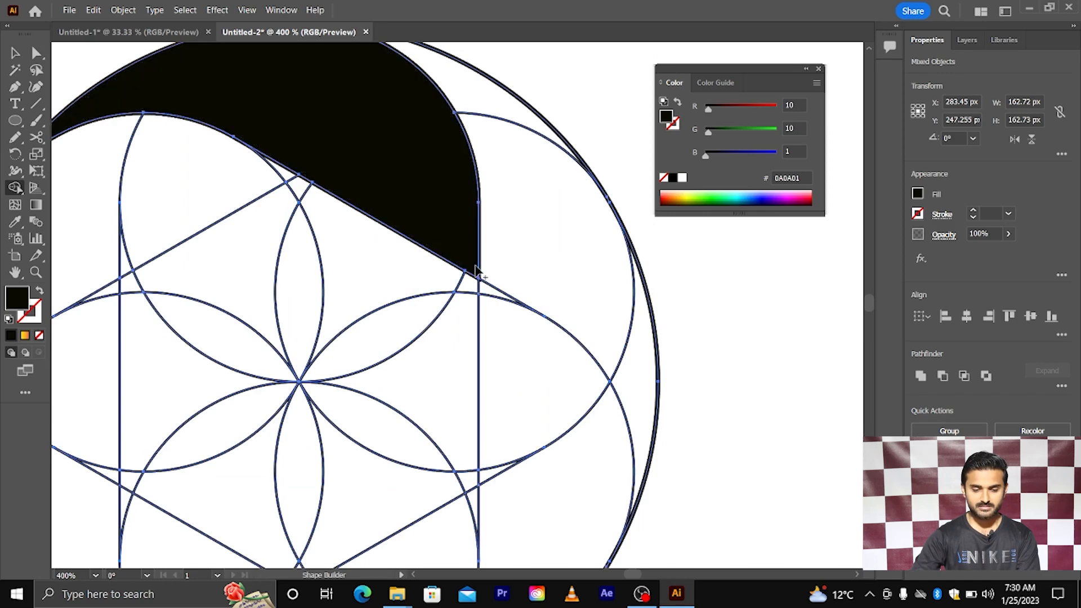
pyautogui.scroll(-1, 464, 254)
pyautogui.scroll(-1, 383, 175)
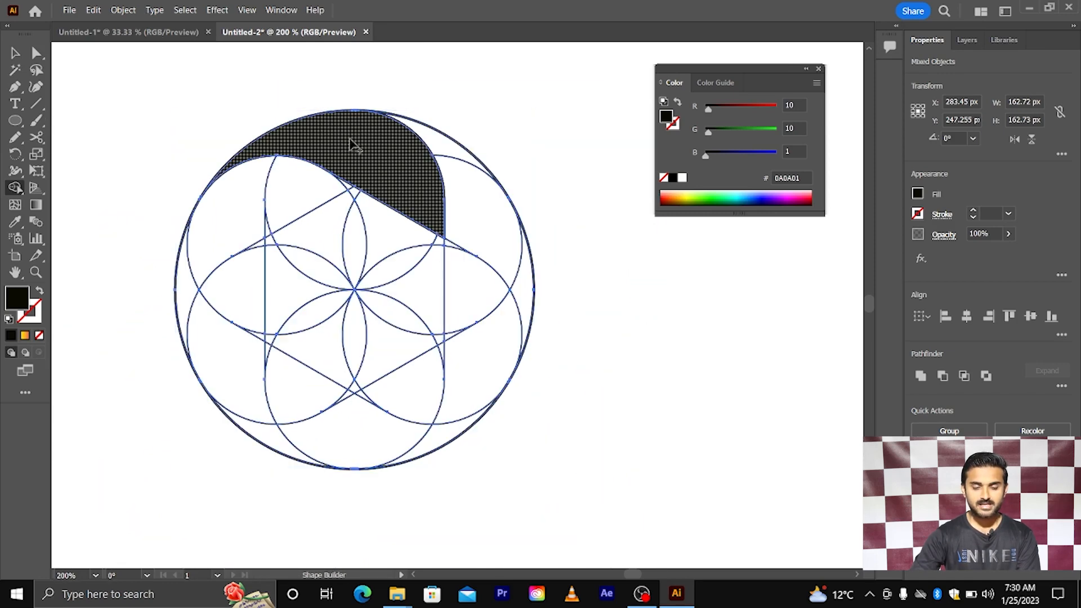
pyautogui.press('v')
pyautogui.scroll(-1, 378, 153)
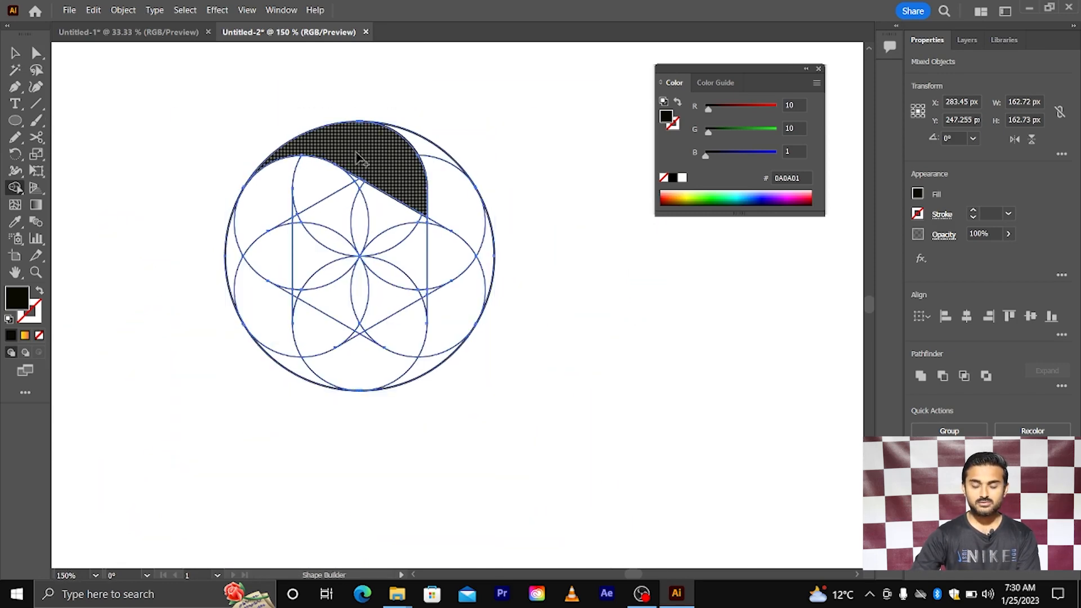
pyautogui.hscroll(-1, 357, 155)
pyautogui.scroll(1, 359, 158)
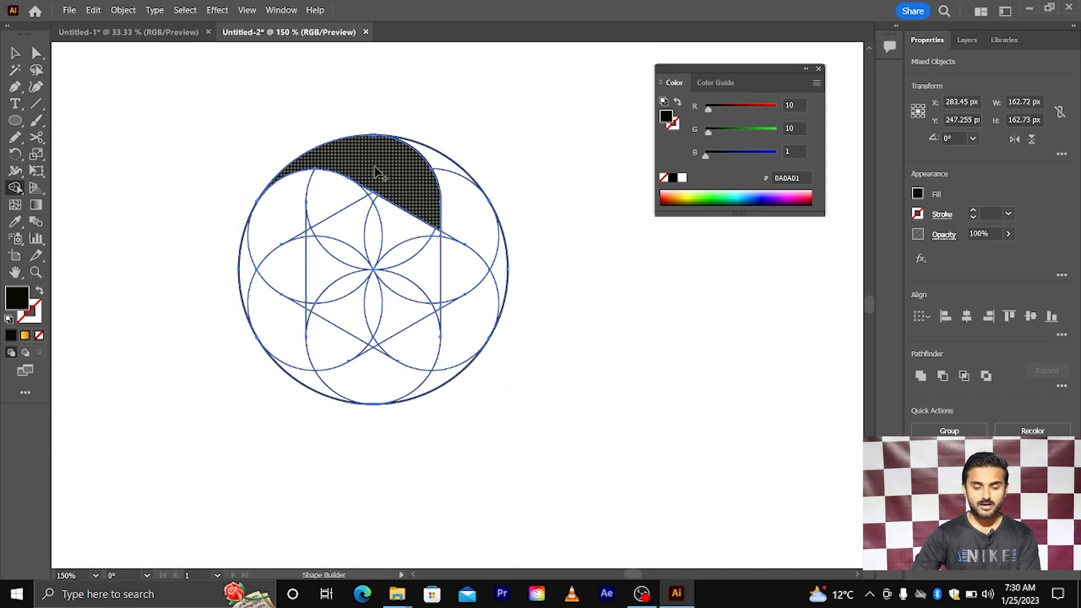
# Display the Swatches panel, enlarge it to show every swatch, and dock it beneath the Color panel
pyautogui.click(281, 11)
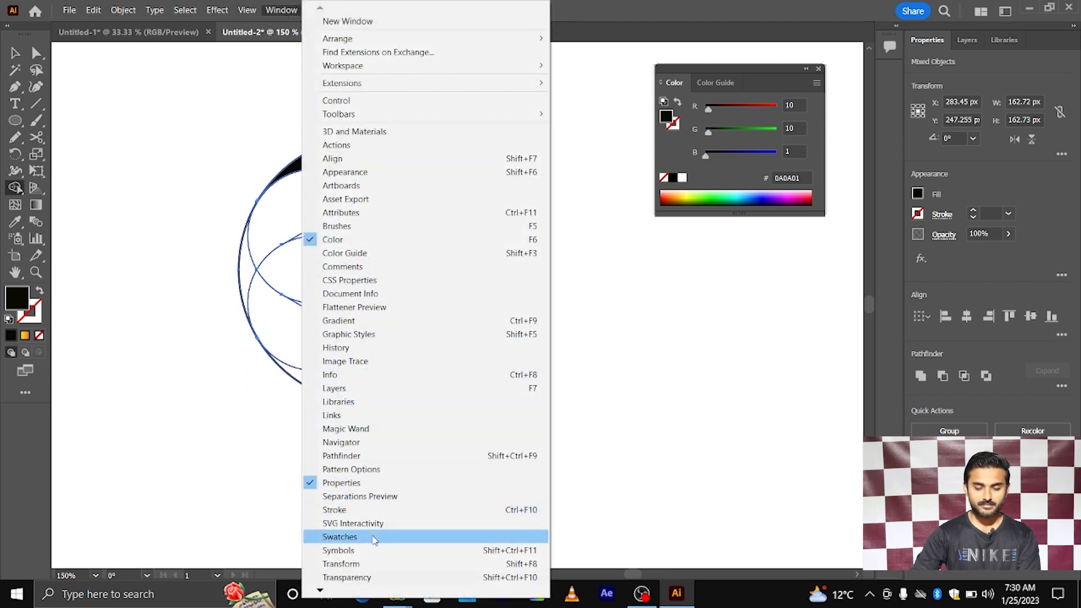
pyautogui.click(374, 538)
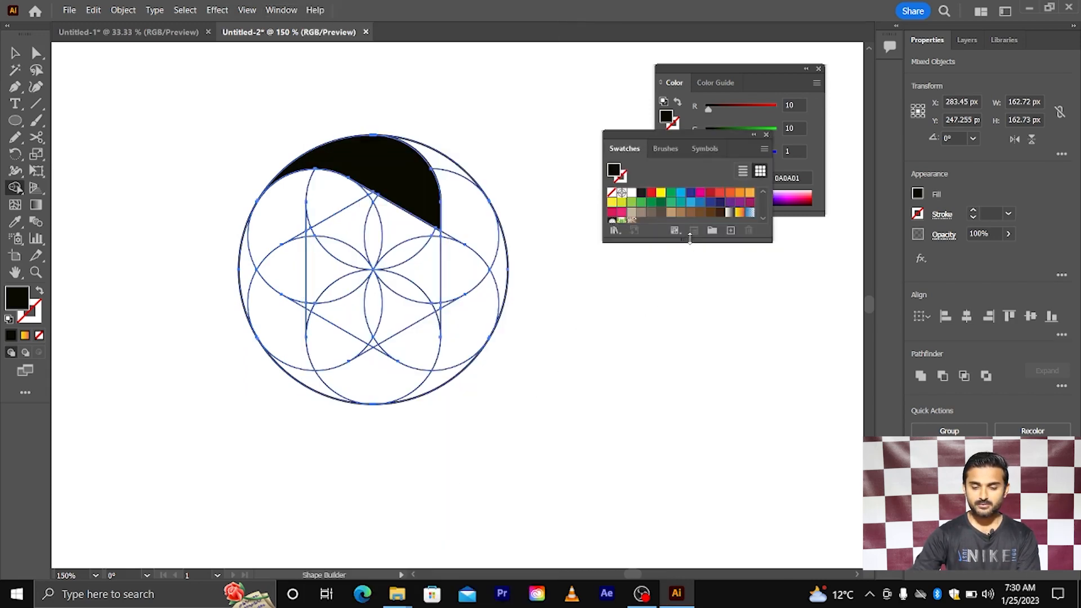
pyautogui.moveTo(689, 239); pyautogui.dragTo(694, 306)
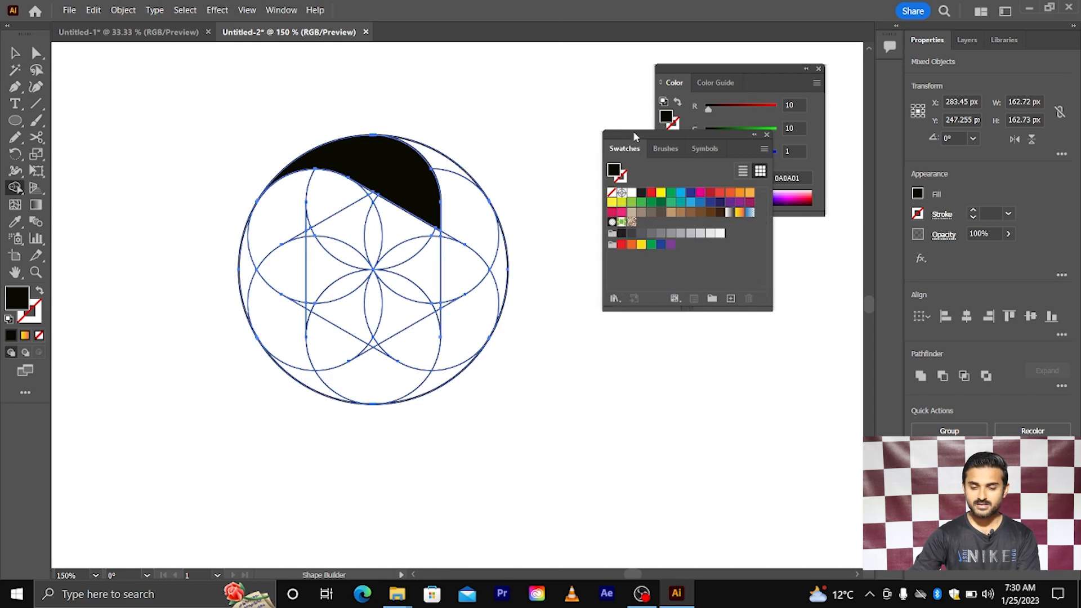
pyautogui.moveTo(633, 130); pyautogui.dragTo(686, 225)
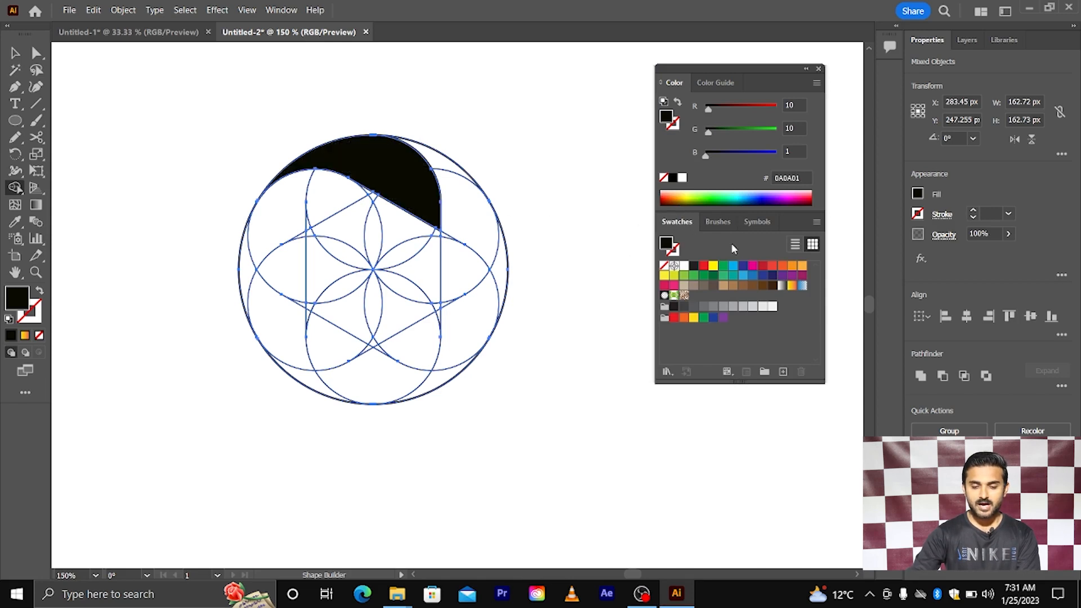
# Fill the merged swirl blade with the yellow-to-red gradient swatch using Shape Builder, and check that it selects as a separate shape
pyautogui.click(792, 286)
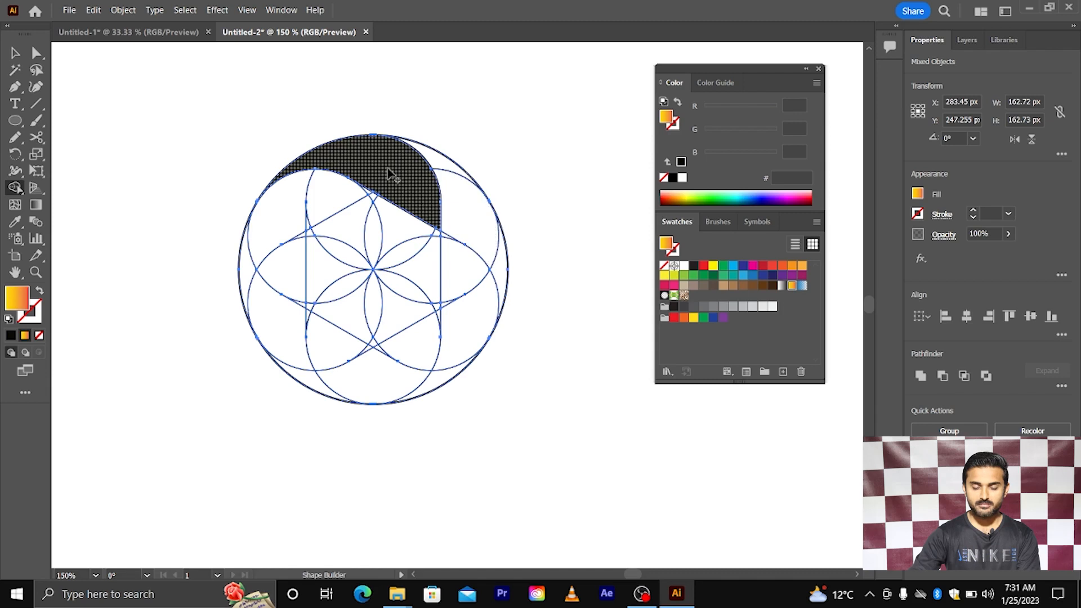
pyautogui.click(396, 179)
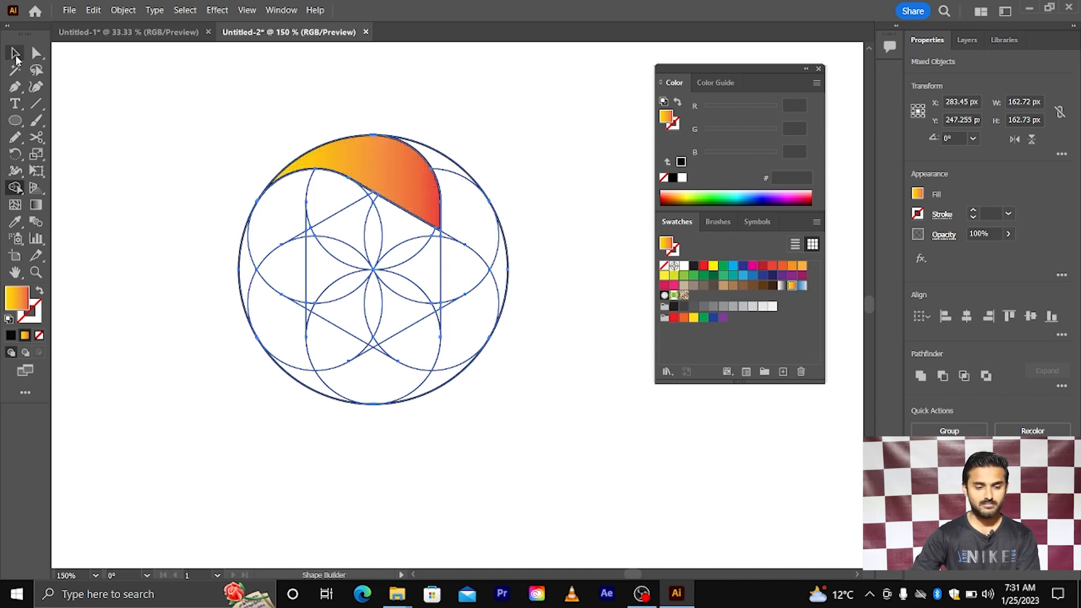
pyautogui.click(15, 53)
pyautogui.click(249, 130)
pyautogui.click(373, 165)
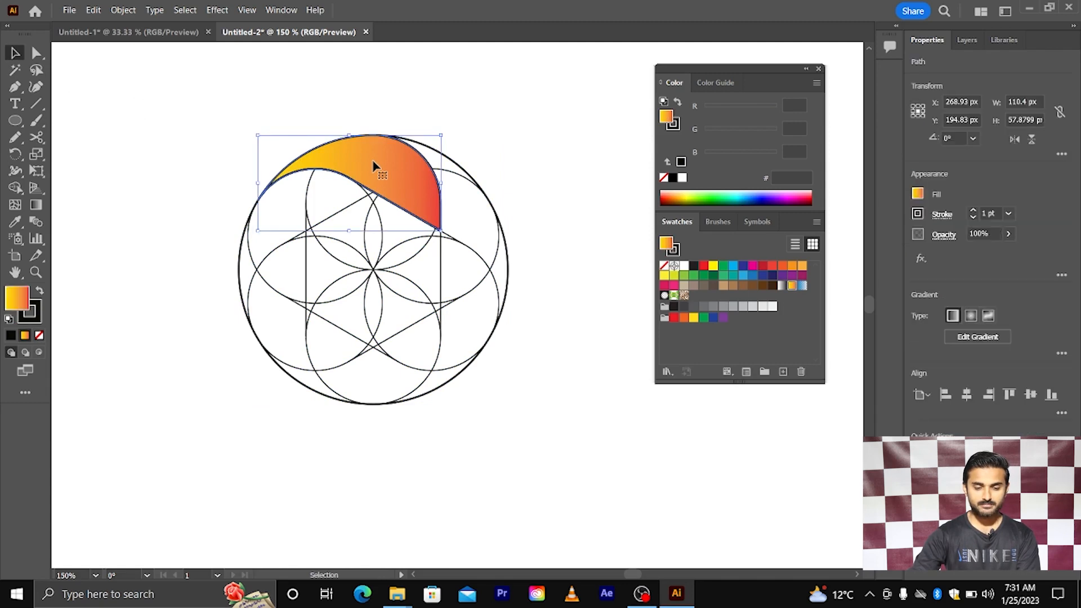
pyautogui.rightClick(373, 165)
pyautogui.click(244, 151)
pyautogui.click(244, 150)
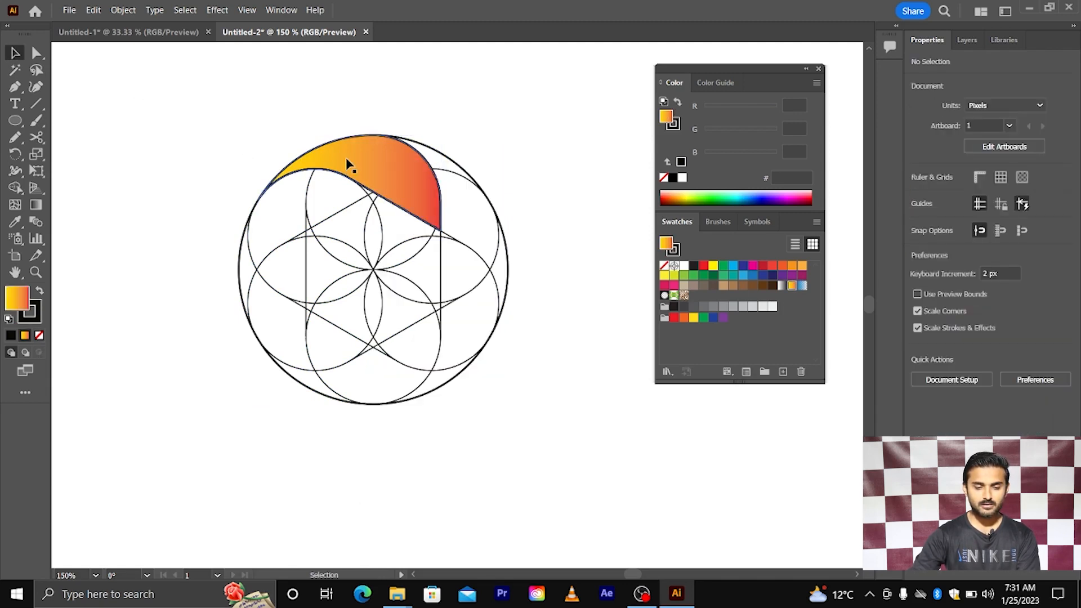
# Create a copy of the gradient blade rotated 60° about the pattern's centre and repeat it four times to complete a six-blade ring
pyautogui.click(347, 164)
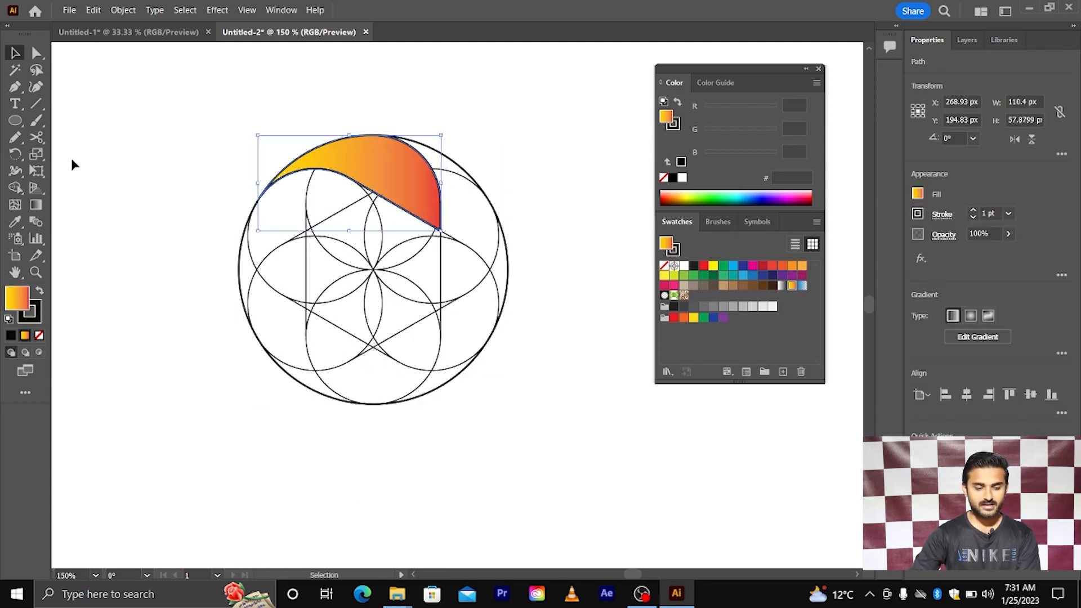
pyautogui.click(15, 153)
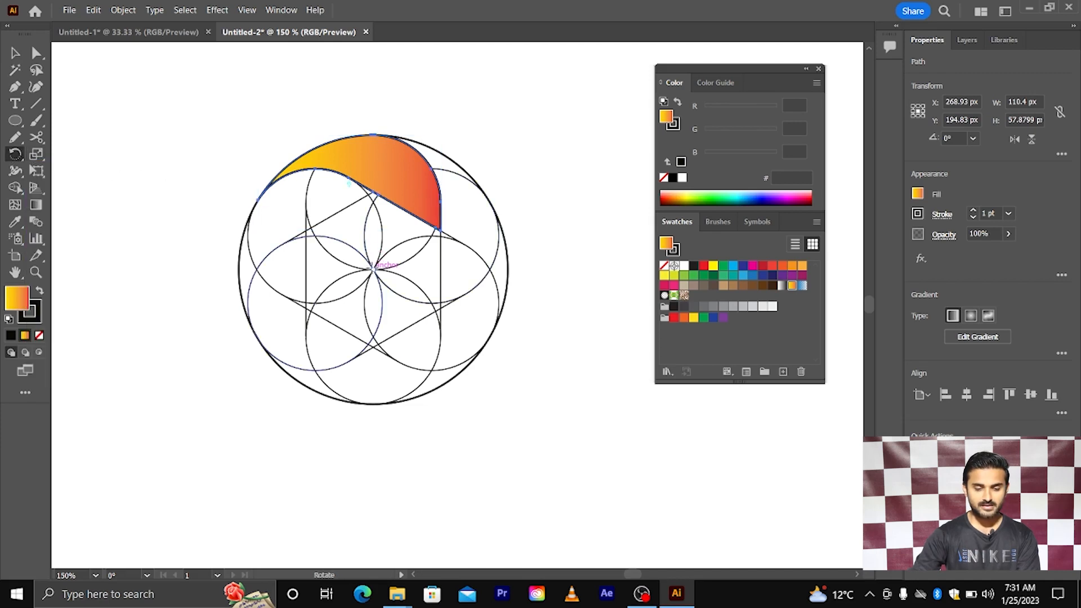
pyautogui.keyDown('alt'); pyautogui.click(373, 269); pyautogui.keyUp('alt')
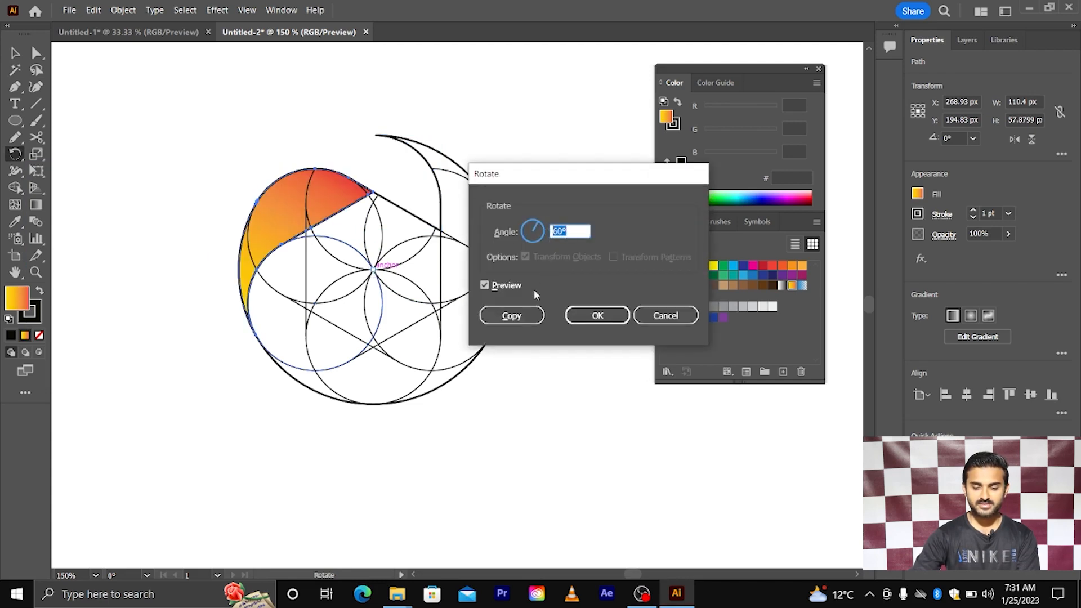
pyautogui.click(512, 316)
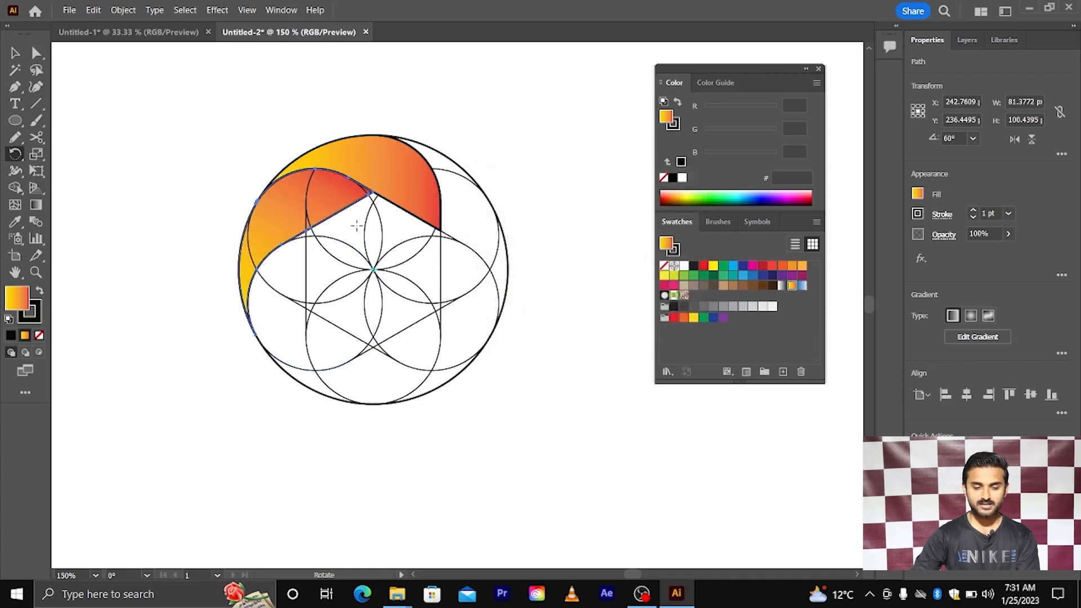
pyautogui.hotkey('ctrl', 'd')
pyautogui.hotkey('ctrl', 'd')
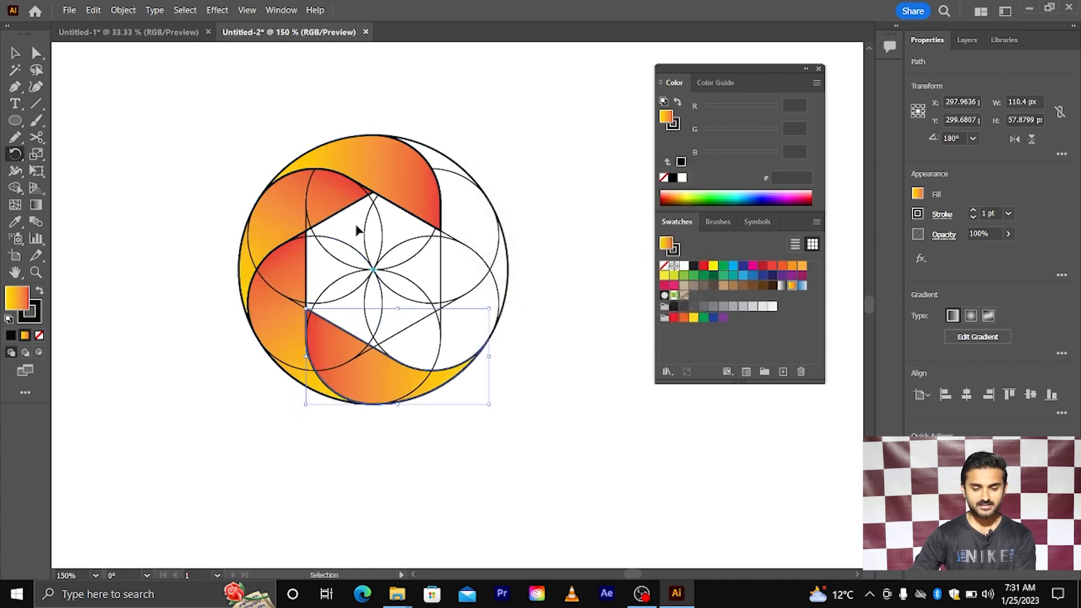
pyautogui.hotkey('ctrl', 'd')
pyautogui.hotkey('ctrl', 'd')
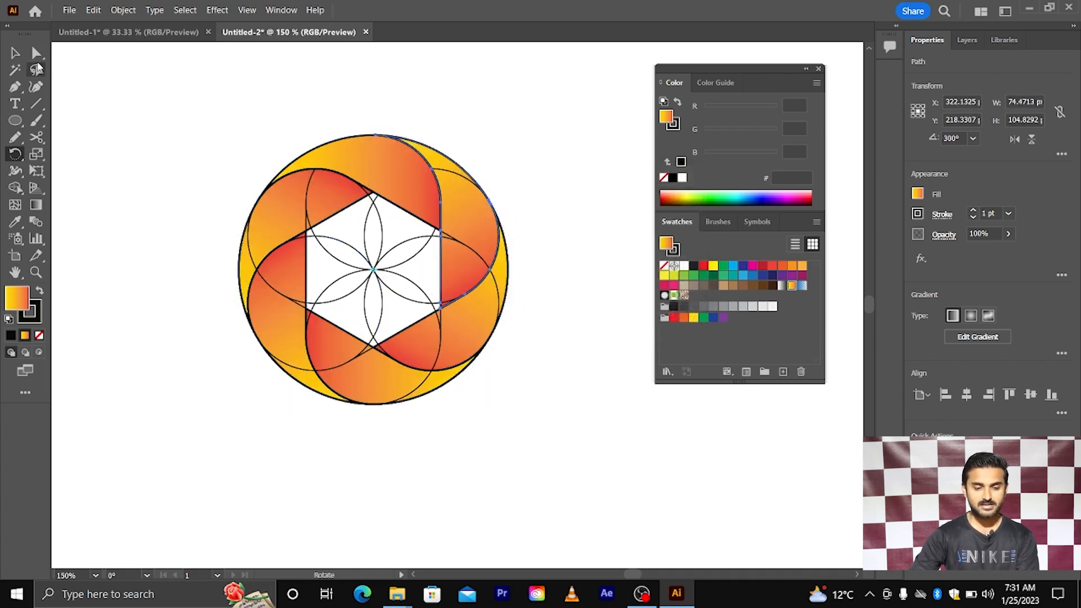
# Select all six gradient blades and move them together about 187 px left and 34 px up, off the construction circles
pyautogui.click(15, 53)
pyautogui.scroll(-1, 427, 220)
pyautogui.hscroll(-1, 459, 209)
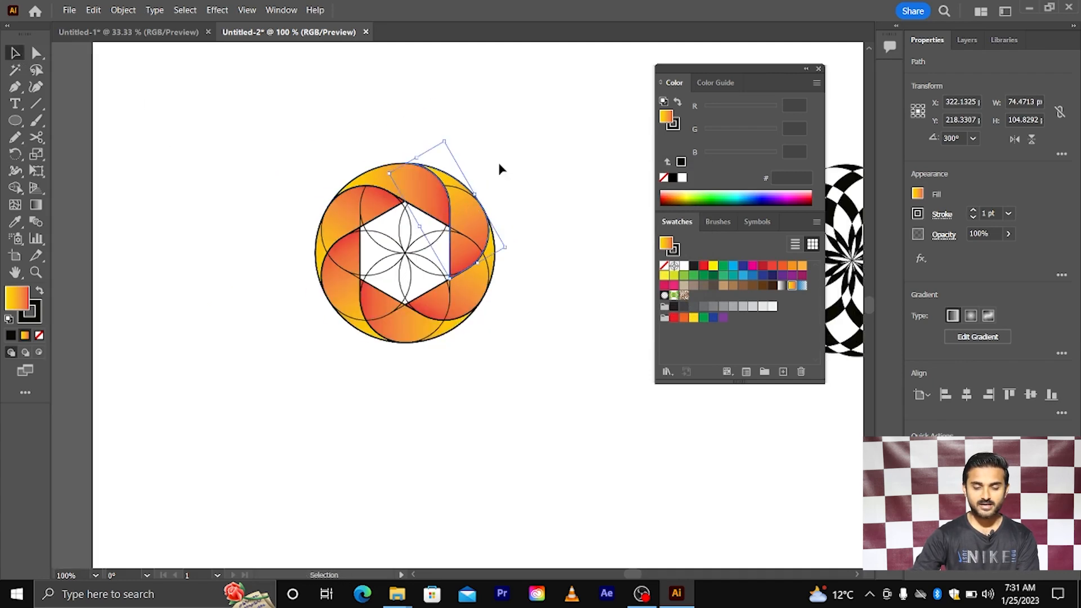
pyautogui.click(499, 164)
pyautogui.click(414, 180)
pyautogui.scroll(1, 408, 183)
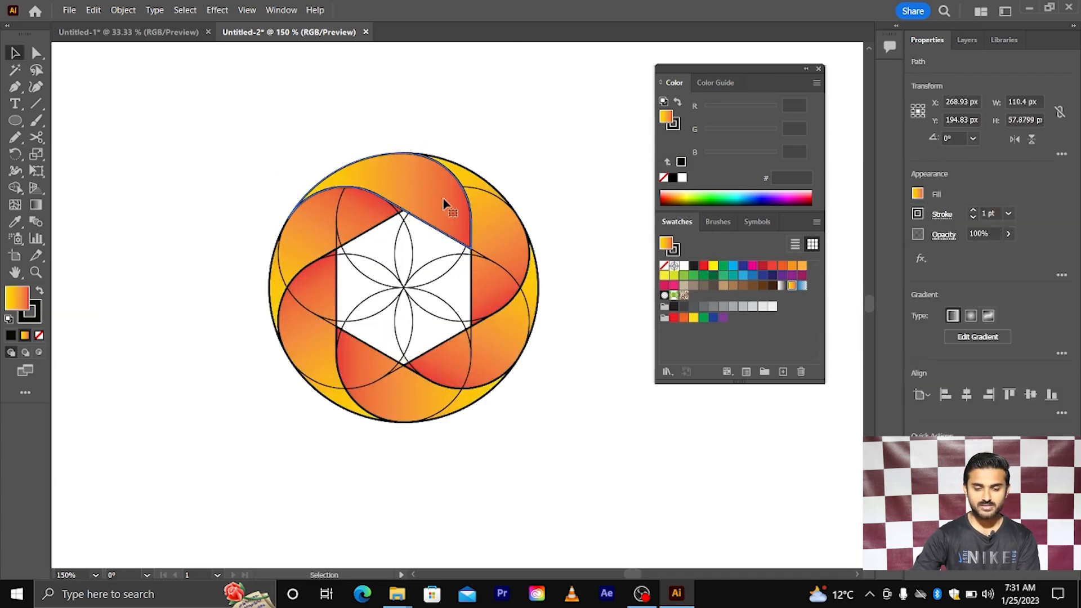
pyautogui.keyDown('shift'); pyautogui.click(495, 223); pyautogui.keyUp('shift')
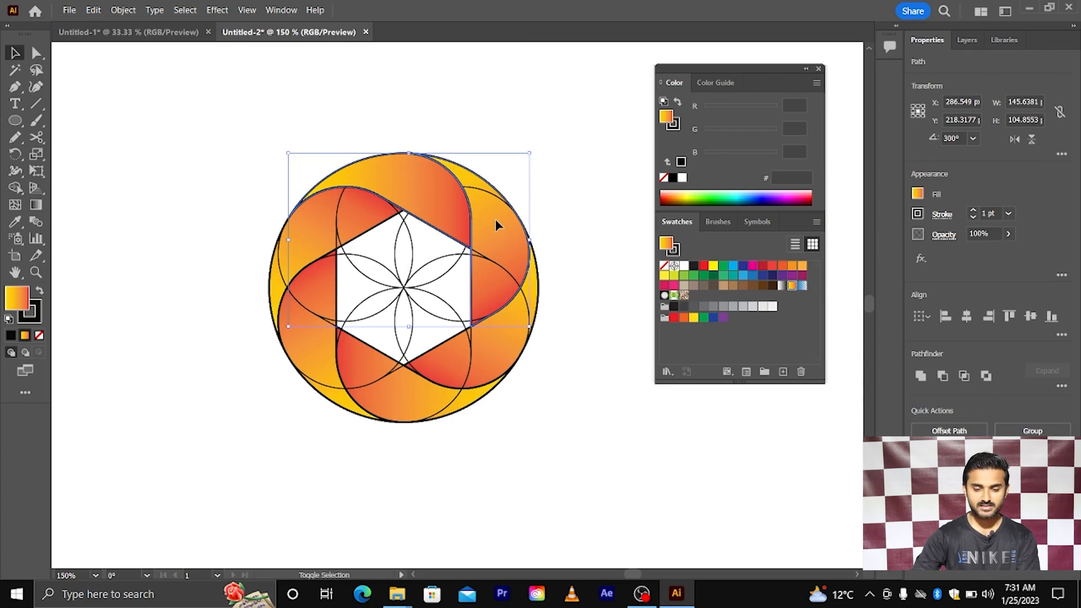
pyautogui.keyDown('shift'); pyautogui.click(507, 342); pyautogui.keyUp('shift')
pyautogui.keyDown('shift'); pyautogui.click(399, 411); pyautogui.keyUp('shift')
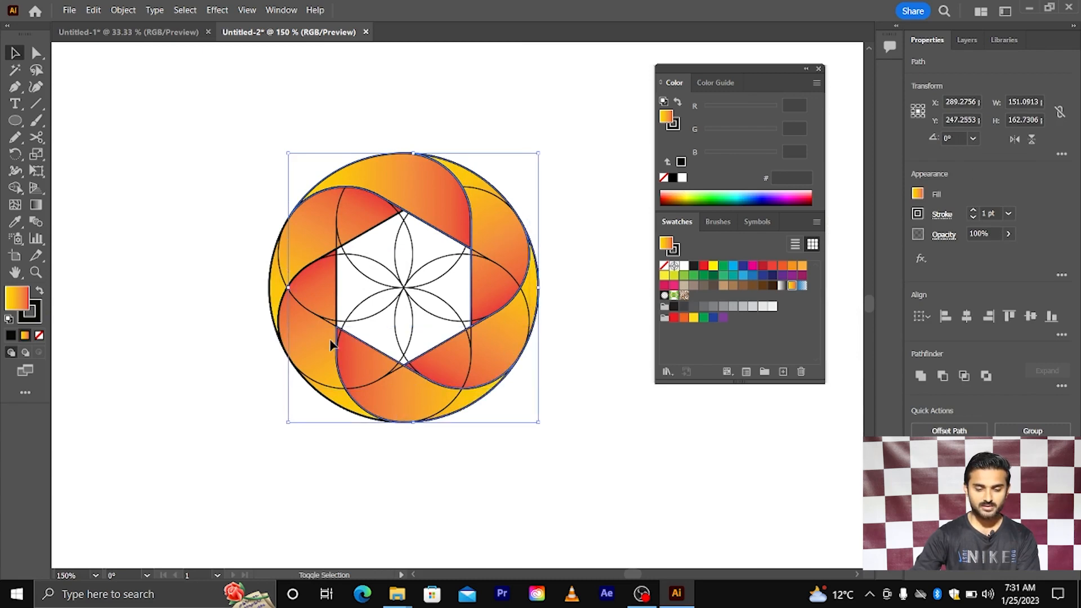
pyautogui.keyDown('shift'); pyautogui.click(304, 338); pyautogui.keyUp('shift')
pyautogui.keyDown('shift'); pyautogui.click(304, 251); pyautogui.keyUp('shift')
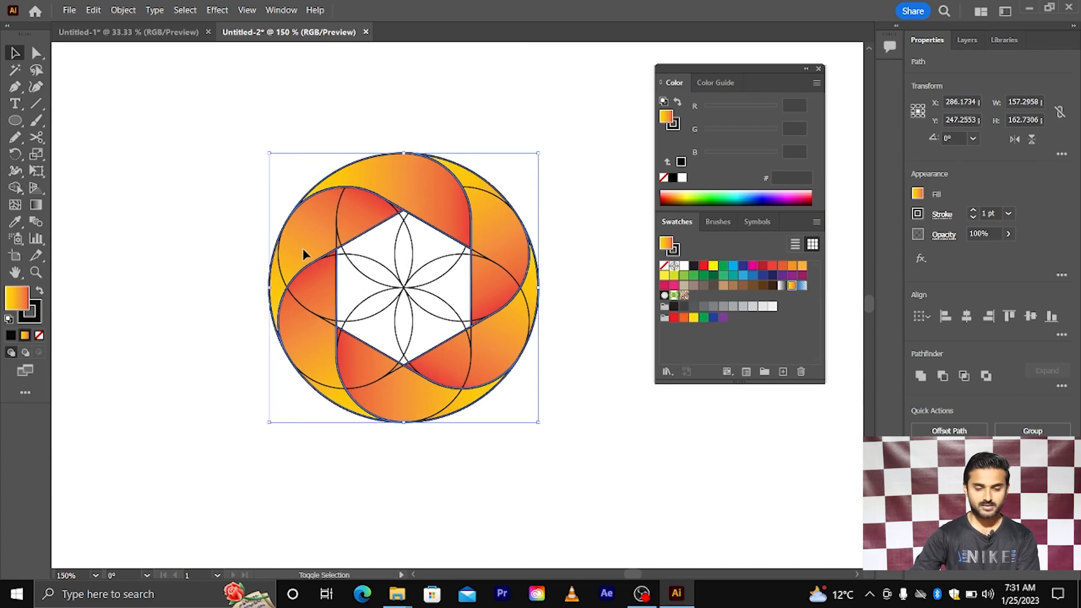
pyautogui.scroll(-1, 440, 276)
pyautogui.moveTo(363, 251); pyautogui.dragTo(120, 213)
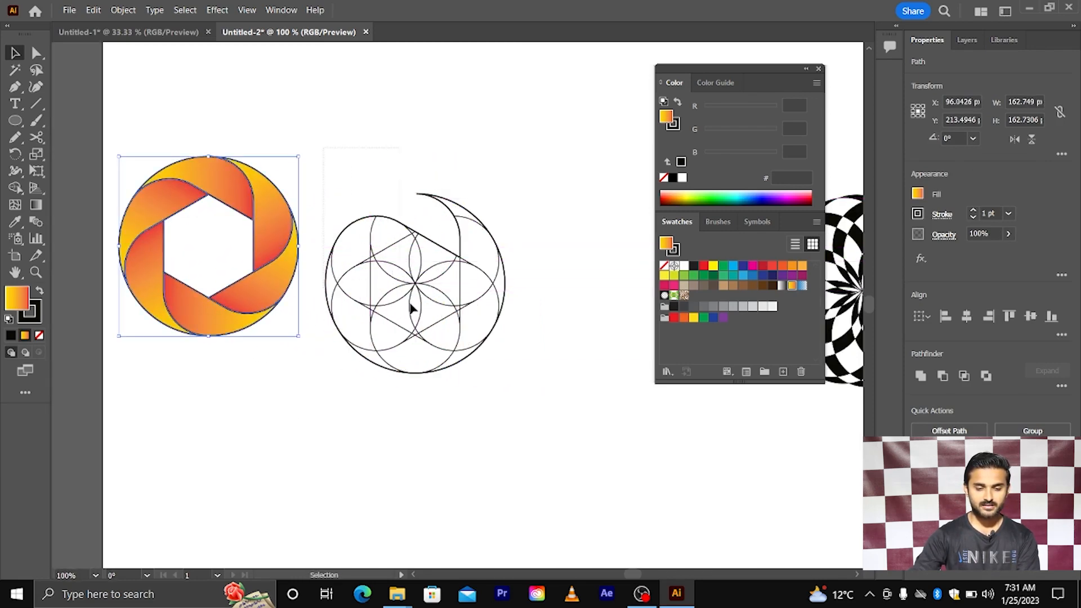
# Delete the leftover construction circles and lines, and move the six-blade ring about 164 px right and 44 px down
pyautogui.moveTo(411, 308); pyautogui.dragTo(557, 403)
pyautogui.press('Delete')
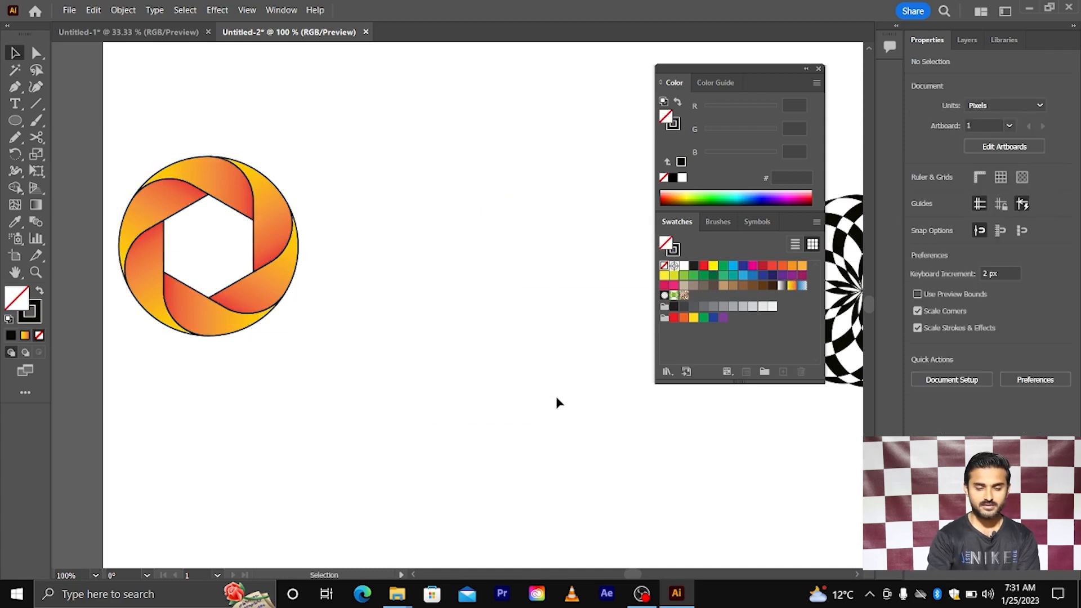
pyautogui.hscroll(-1, 467, 337)
pyautogui.moveTo(140, 137); pyautogui.dragTo(491, 290)
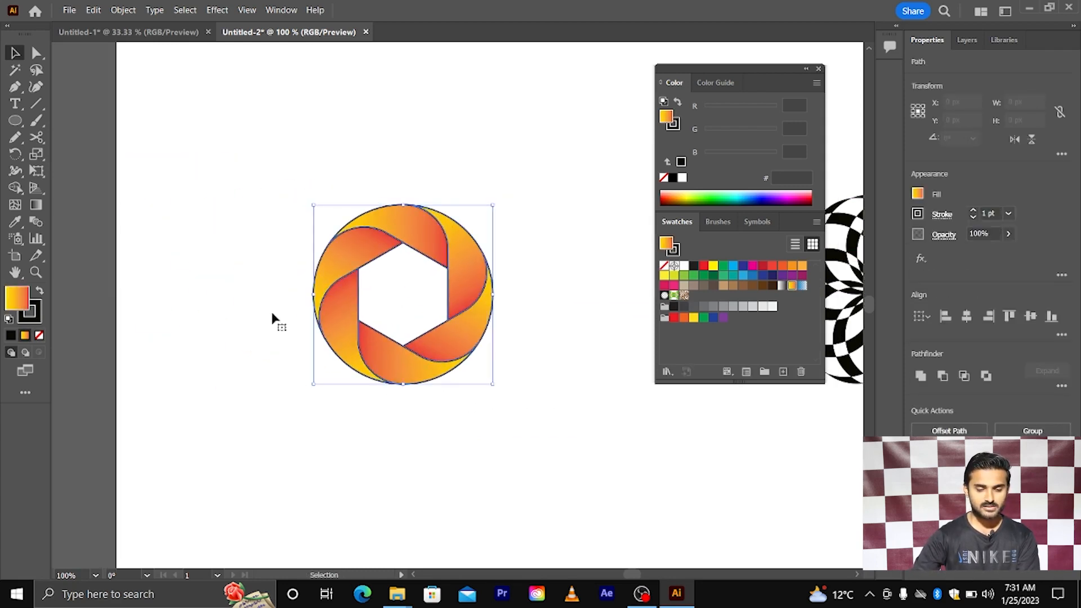
# Remove the stroke from all six blades, deselect them and inspect the finished gradient ring up close
pyautogui.click(36, 319)
pyautogui.click(39, 336)
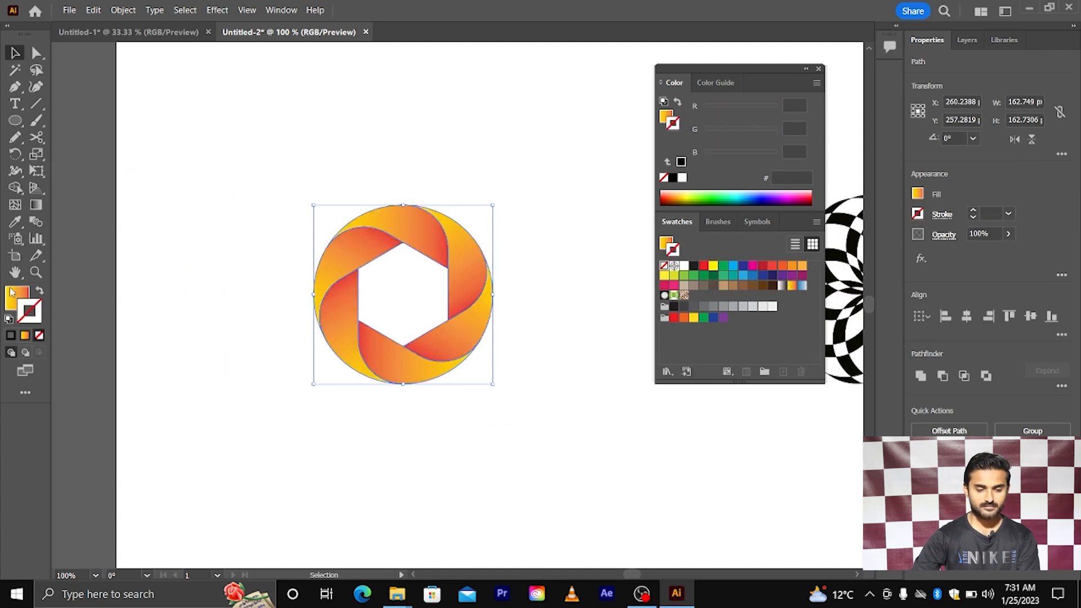
pyautogui.scroll(-2, 441, 344)
pyautogui.scroll(2, 445, 254)
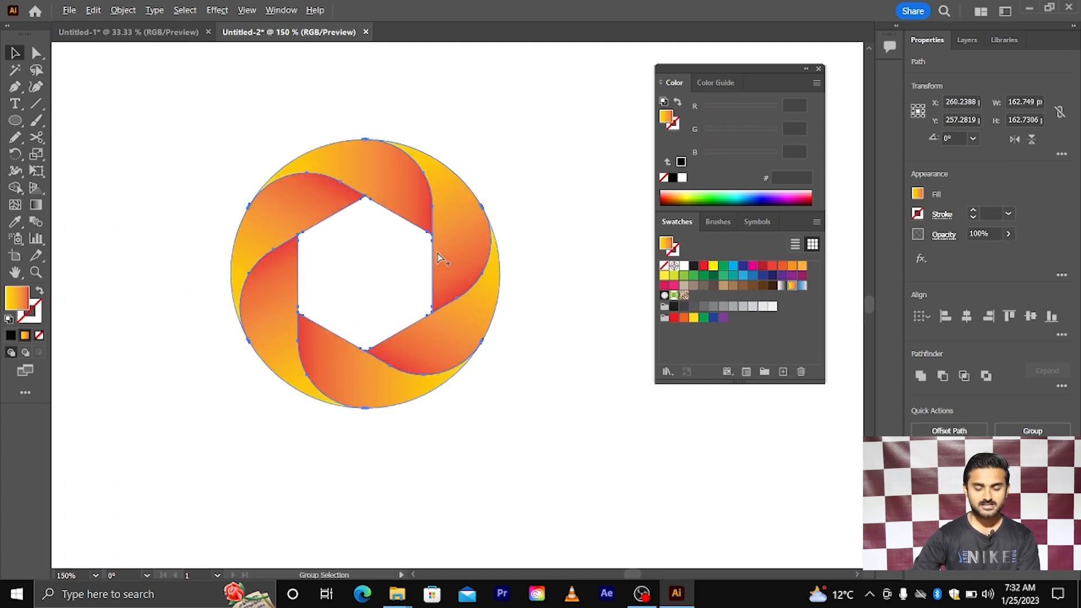
pyautogui.click(373, 282)
pyautogui.hscroll(-2, 373, 276)
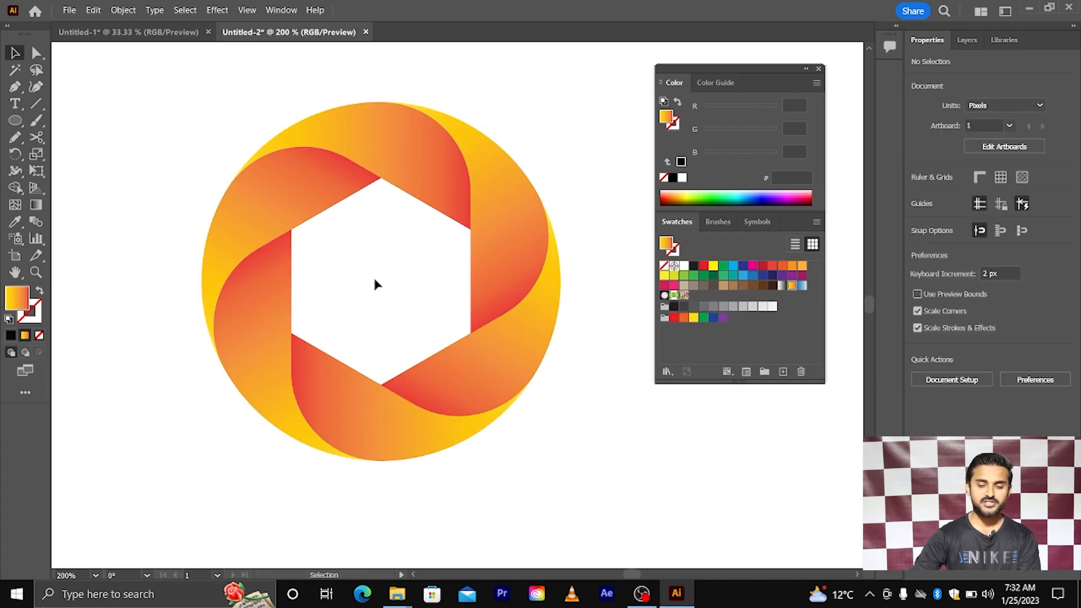
pyautogui.scroll(2, 373, 274)
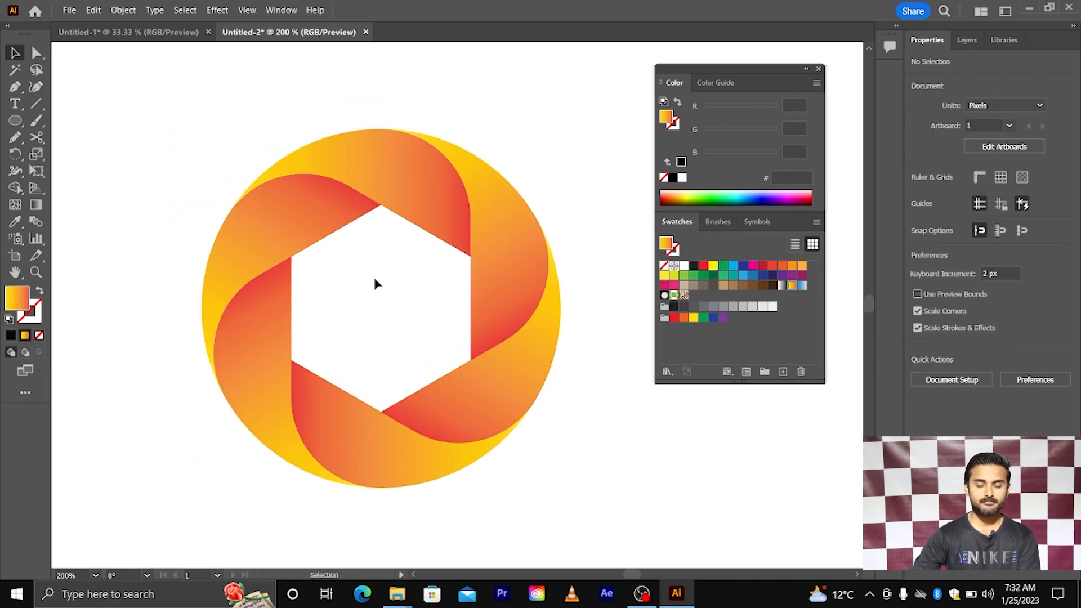